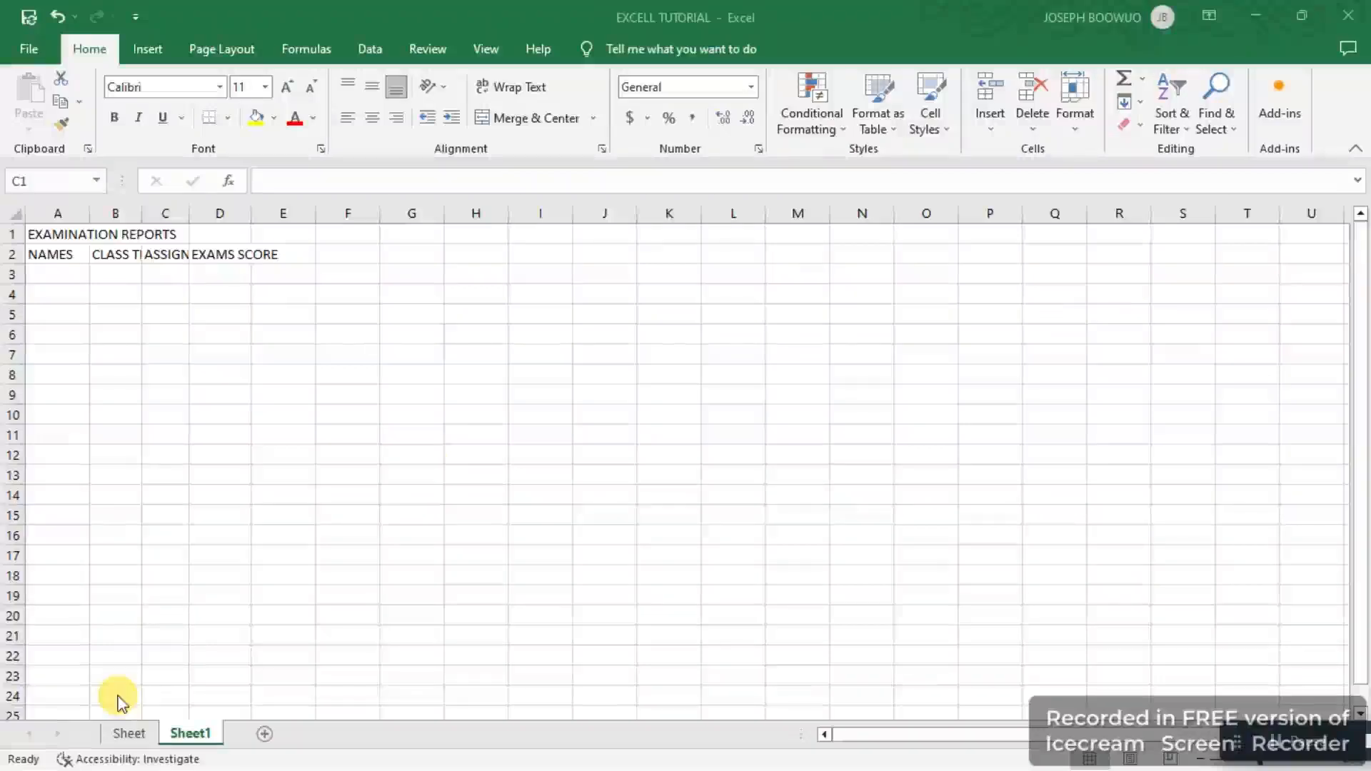
Step: Inspect the existing Sheet worksheet and return to Sheet1
click(127, 735)
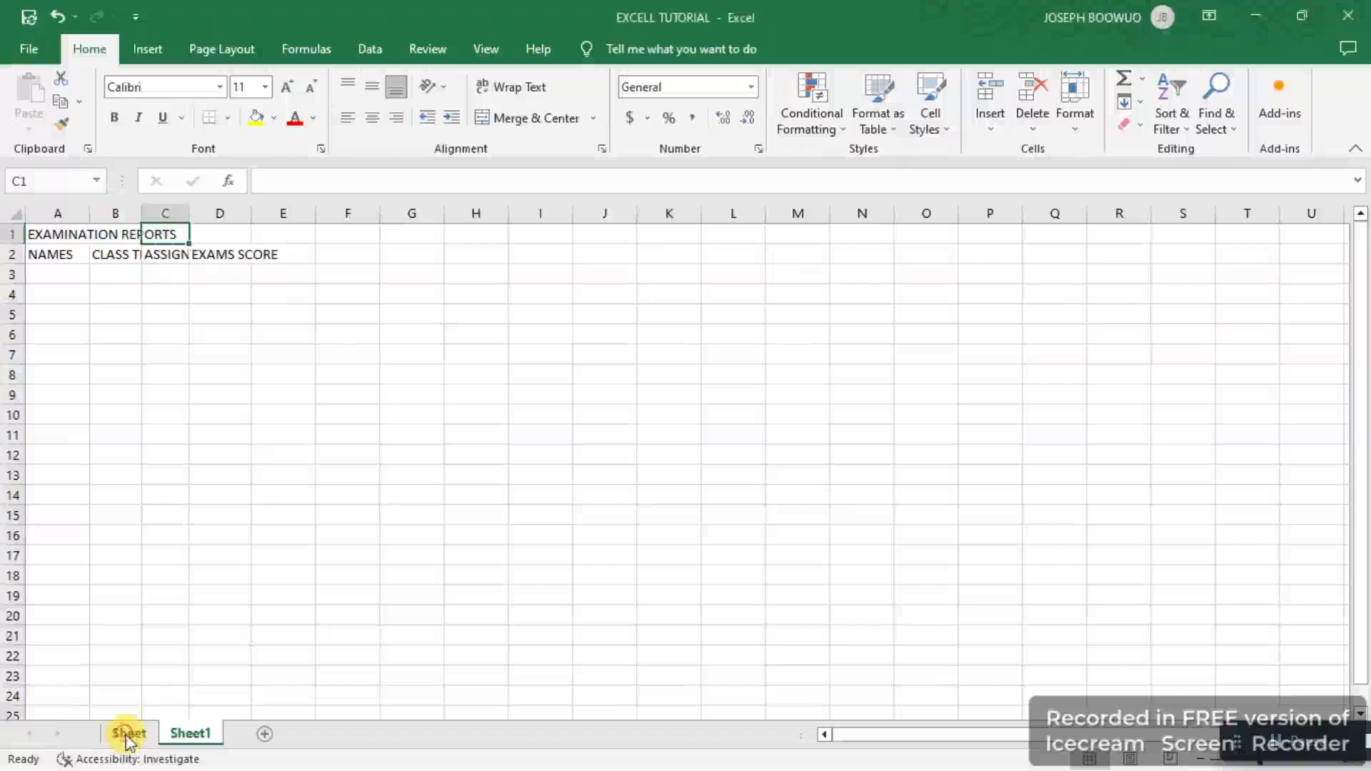
click(128, 736)
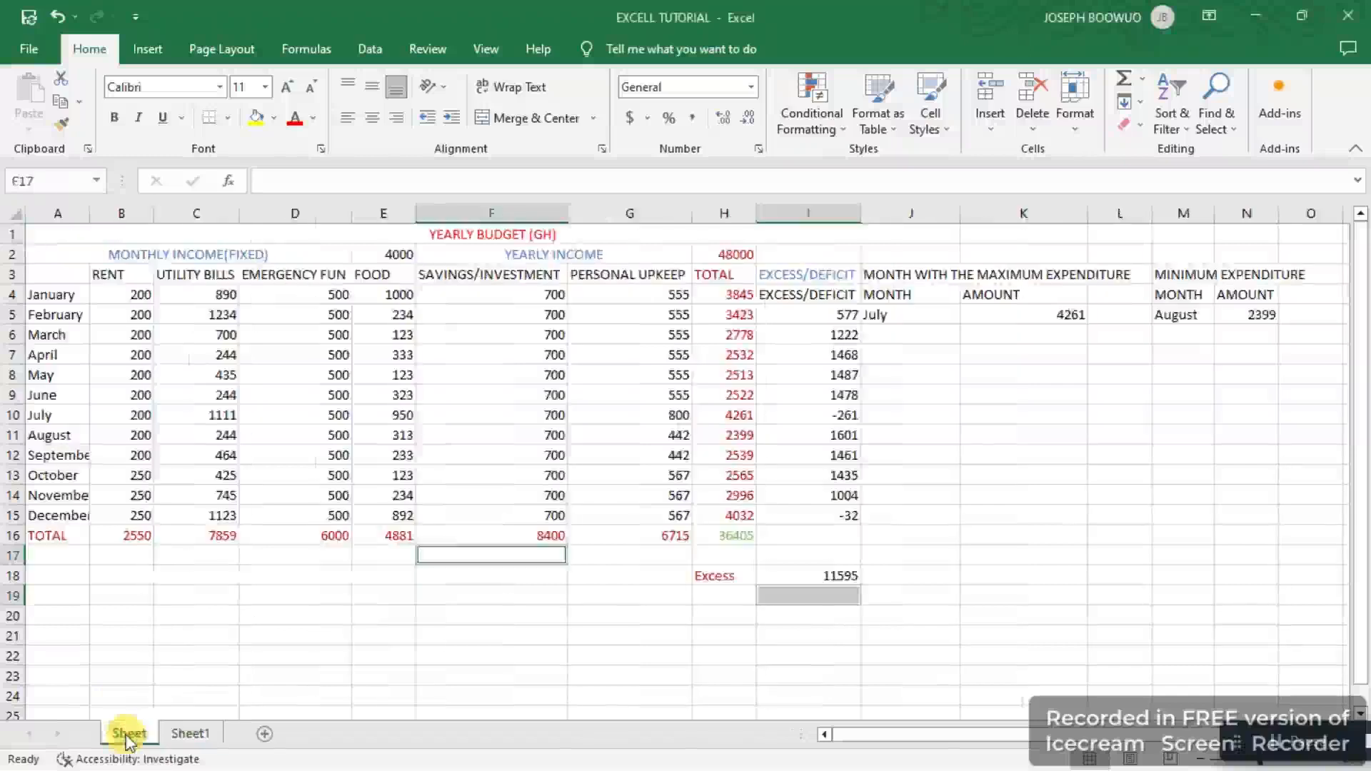
click(191, 733)
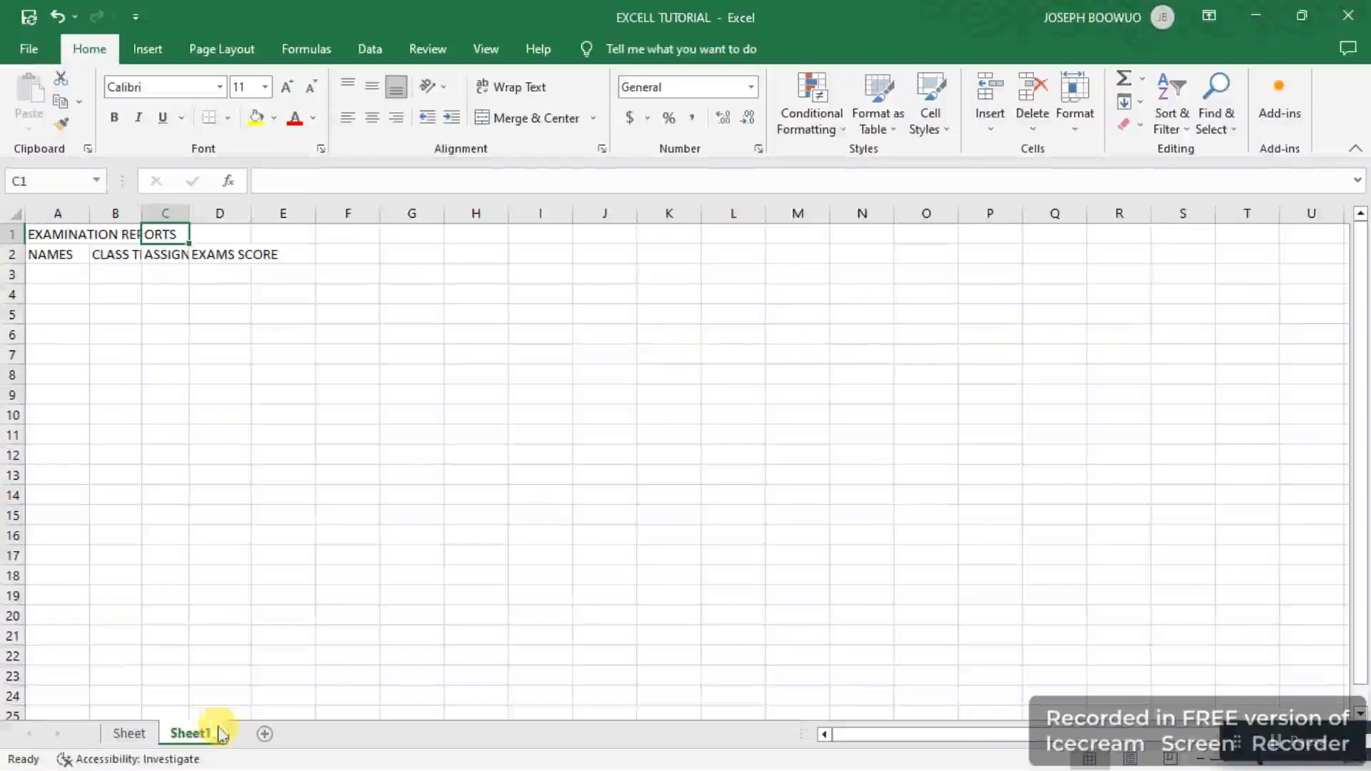
Step: Insert two new blank worksheets after Sheet1
click(264, 734)
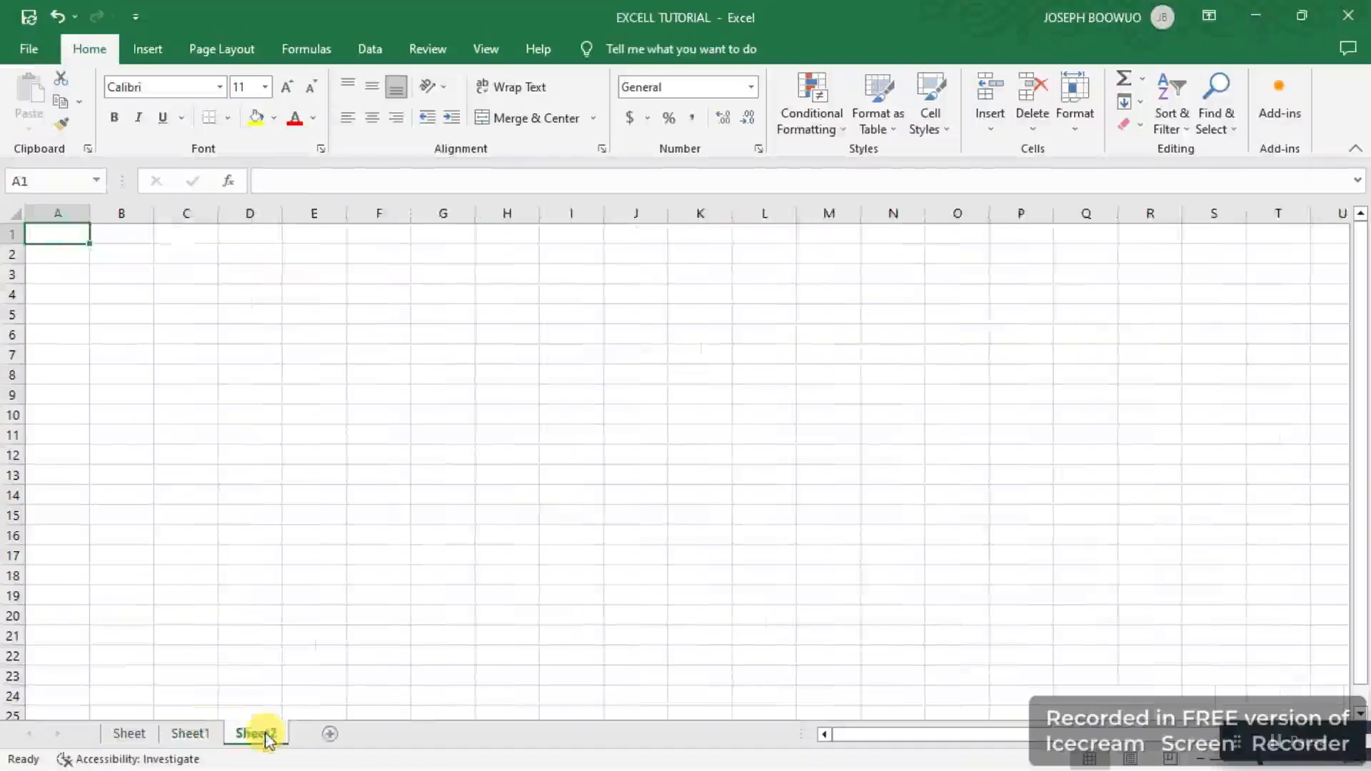
click(332, 740)
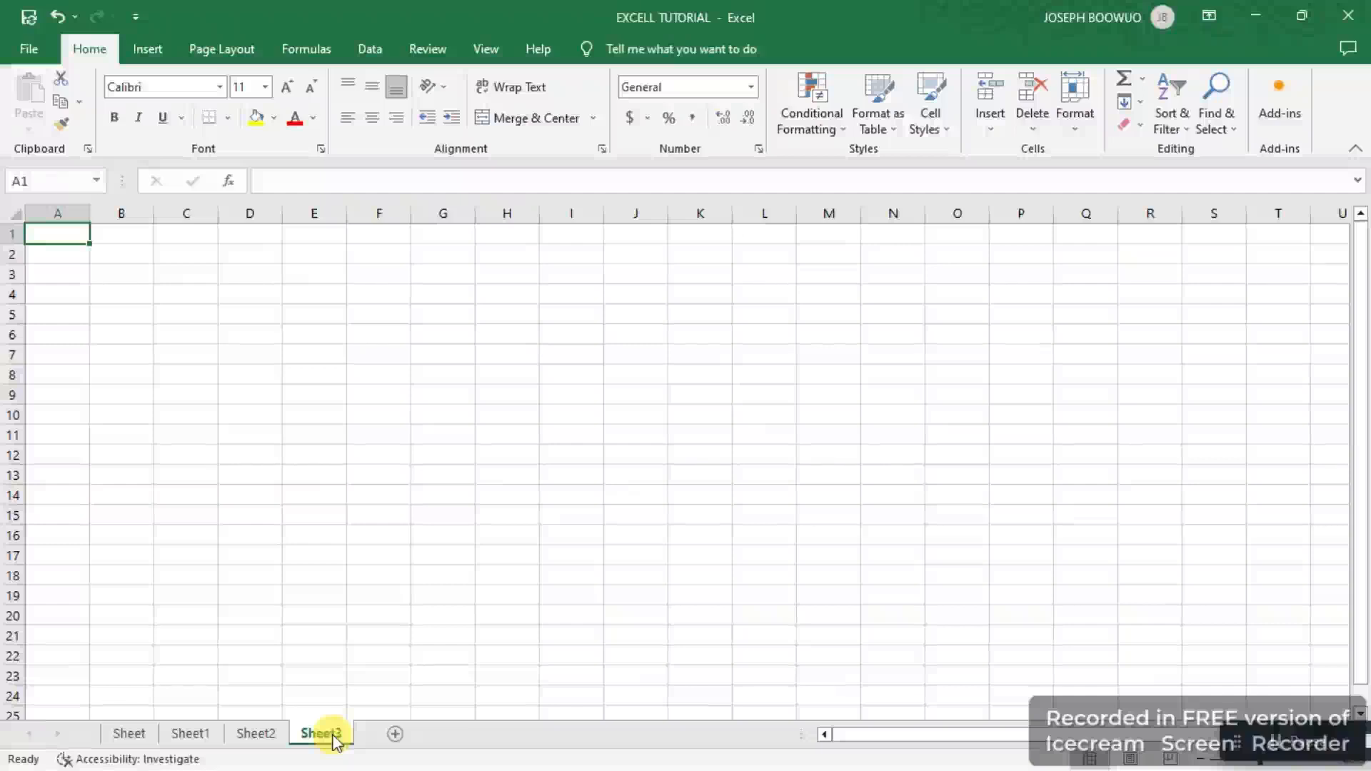
Step: Rename the Sheet worksheet to YEARLY BUDGET
click(130, 734)
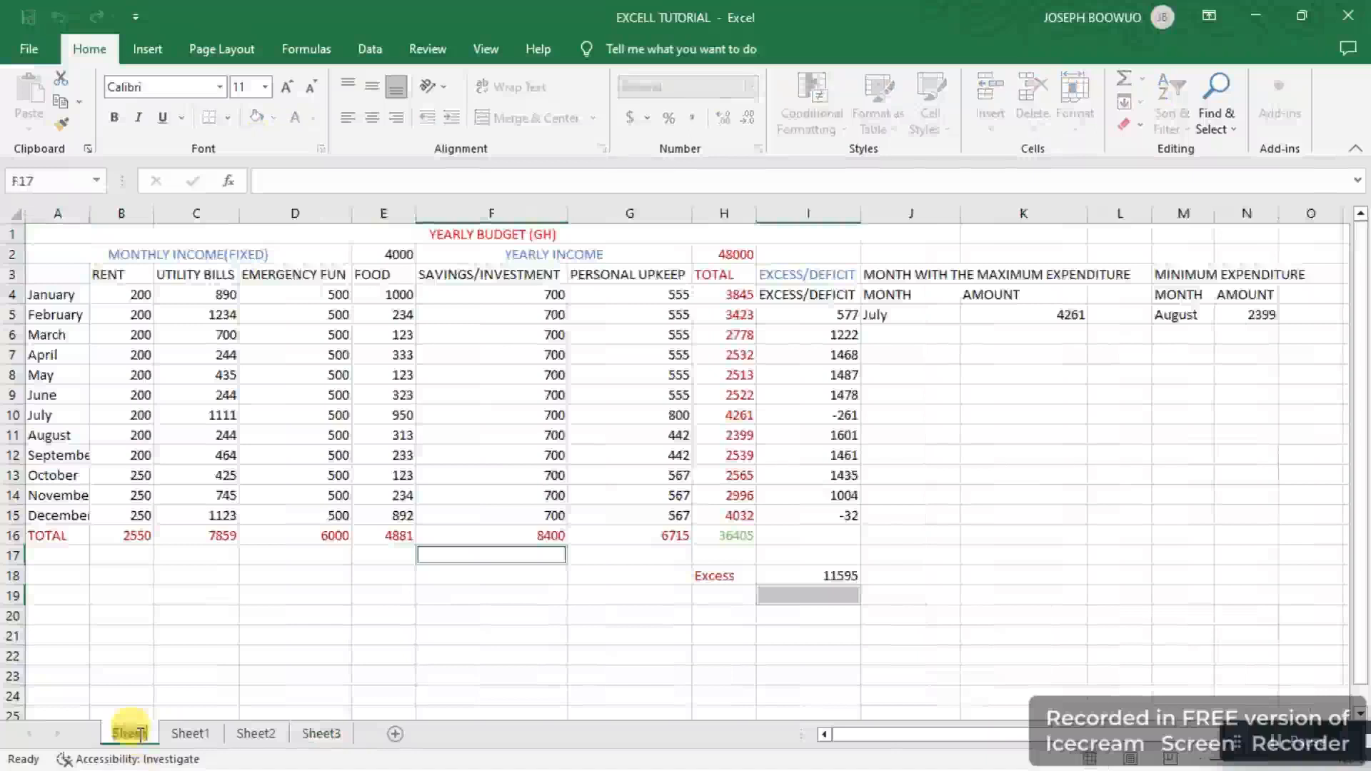
text(YE)
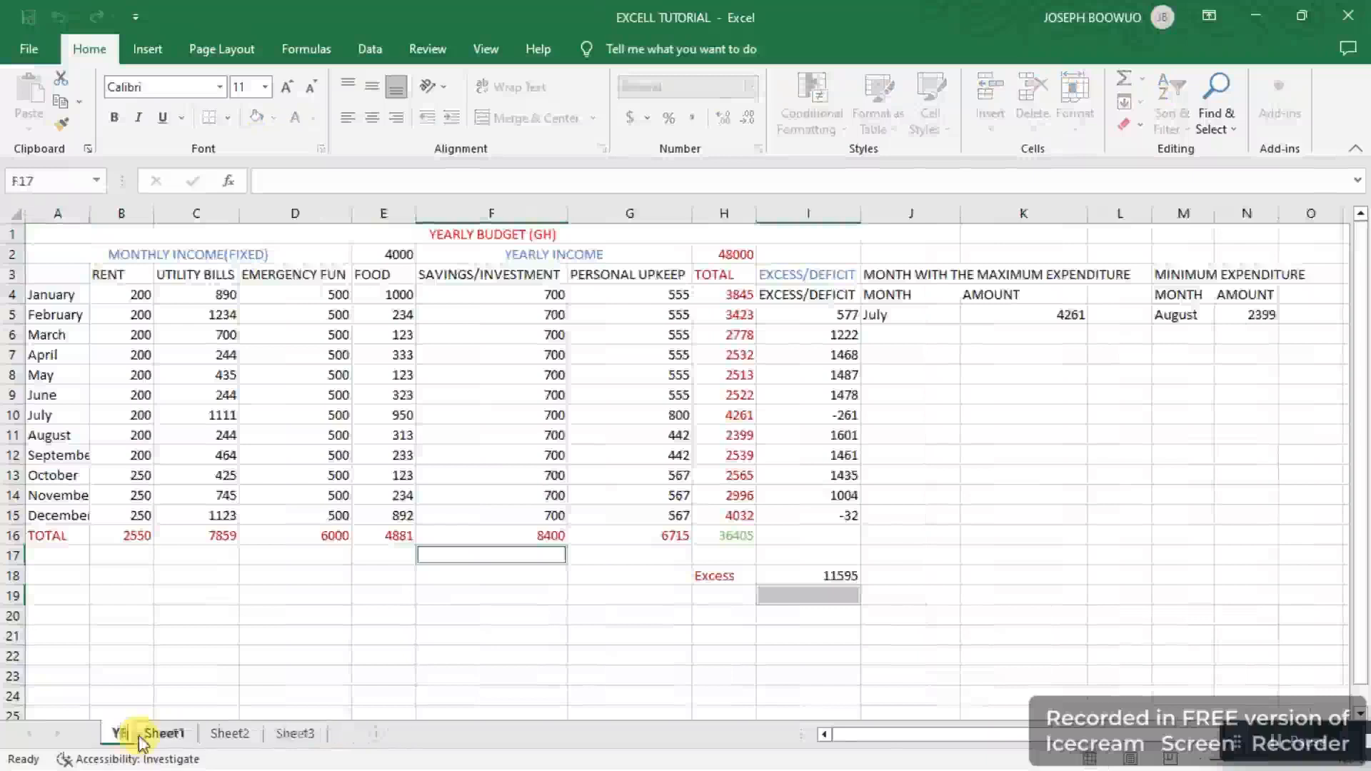
text(AR)
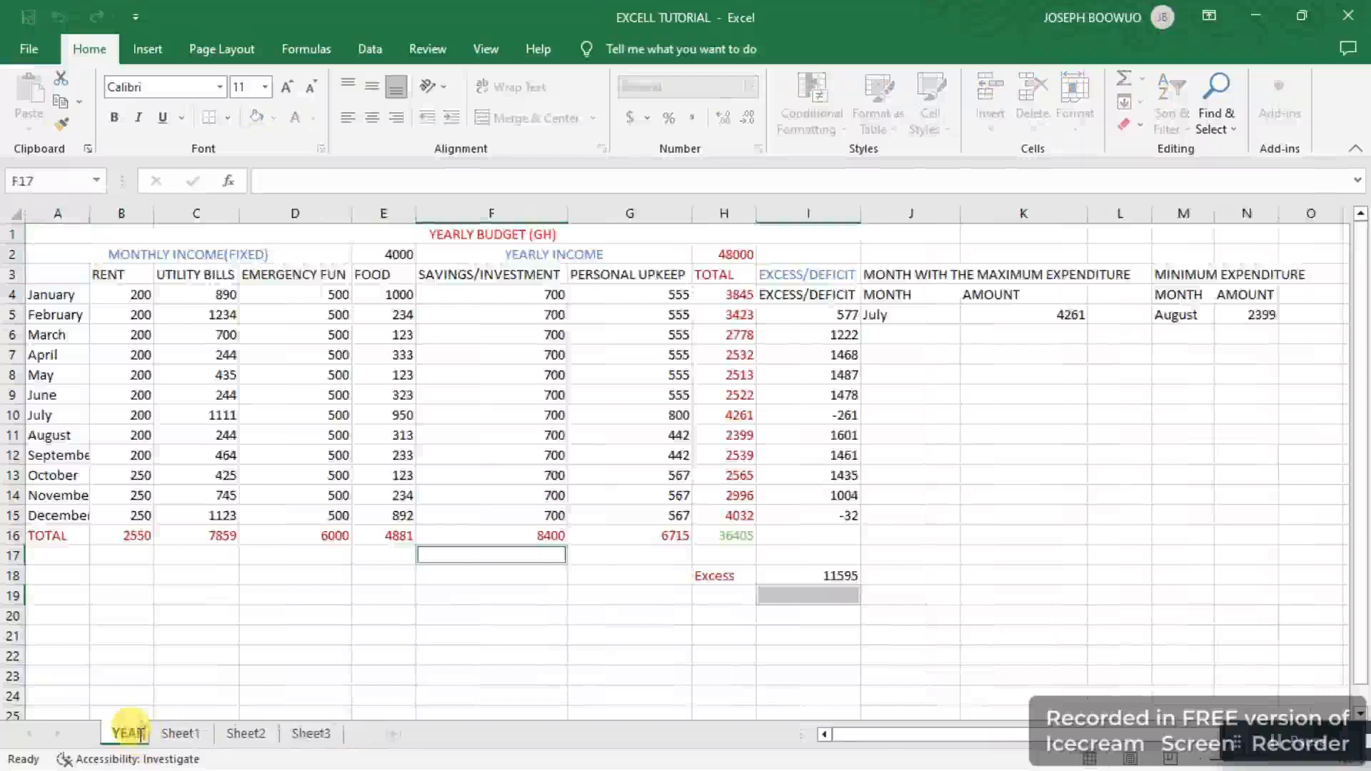
text(LY B)
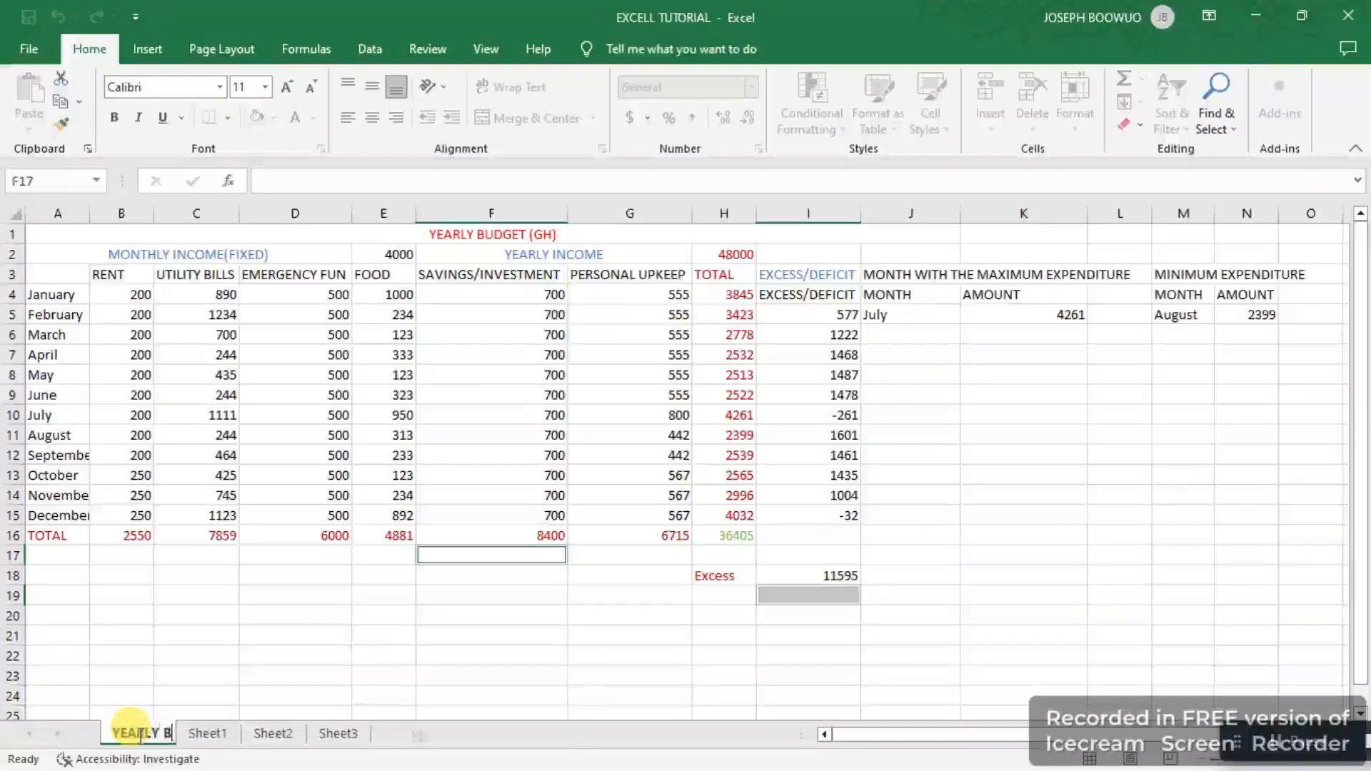
text(UDGET)
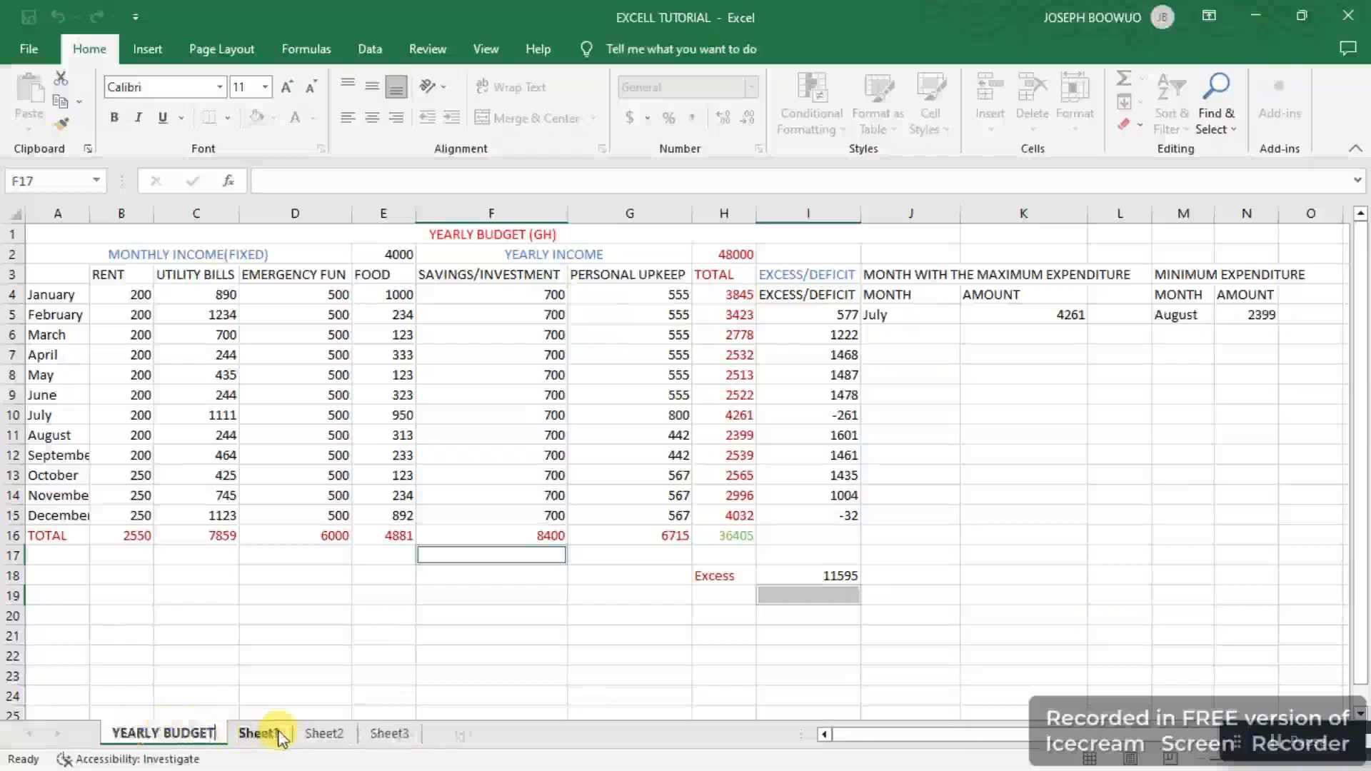
key(Return)
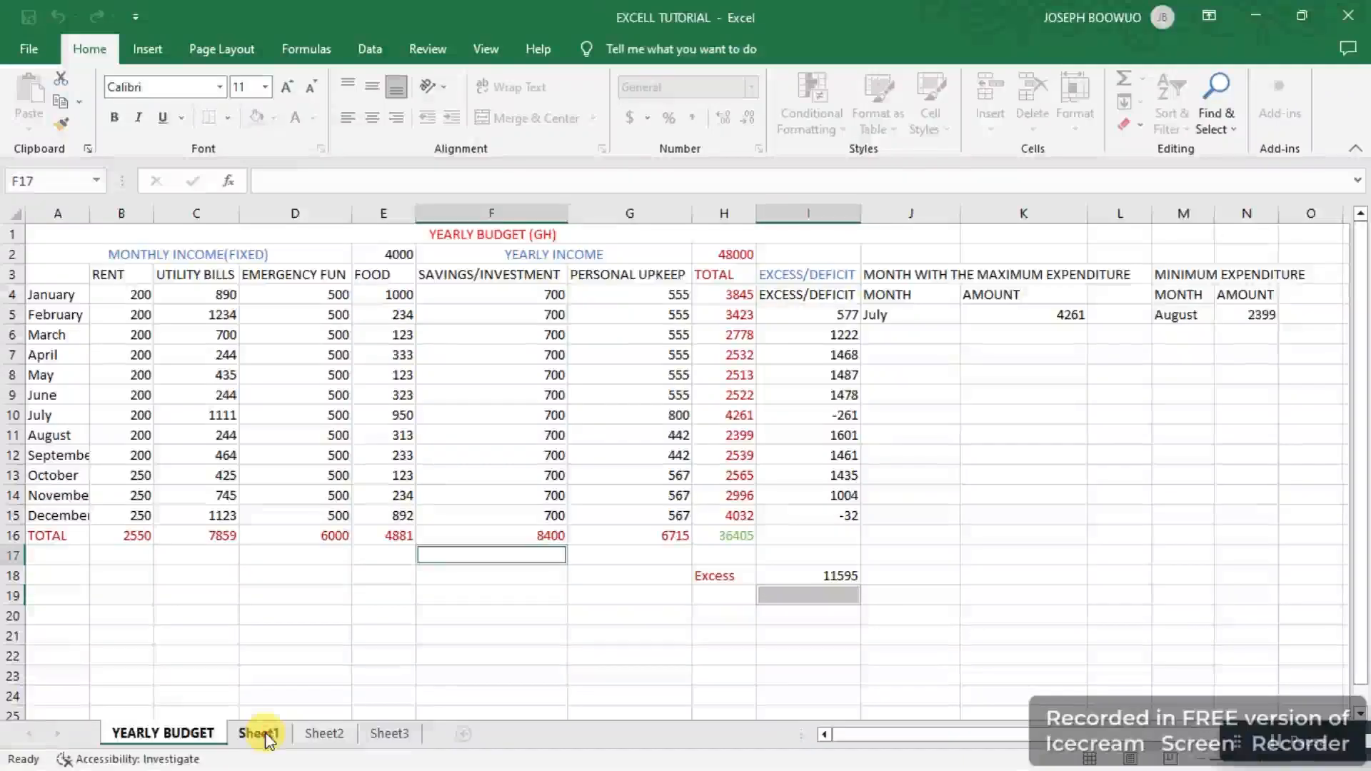
Step: Rename the Sheet1 worksheet to REPORT
click(265, 733)
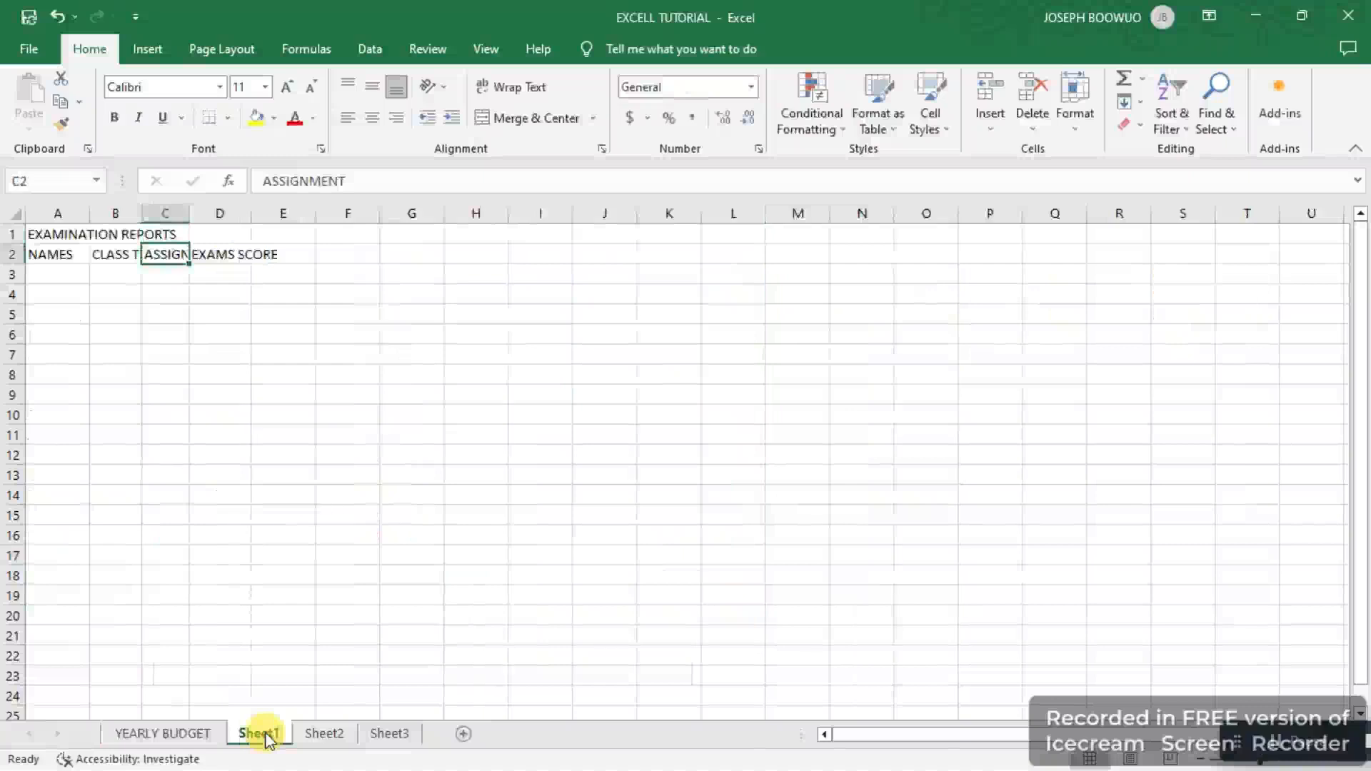
double_click(265, 731)
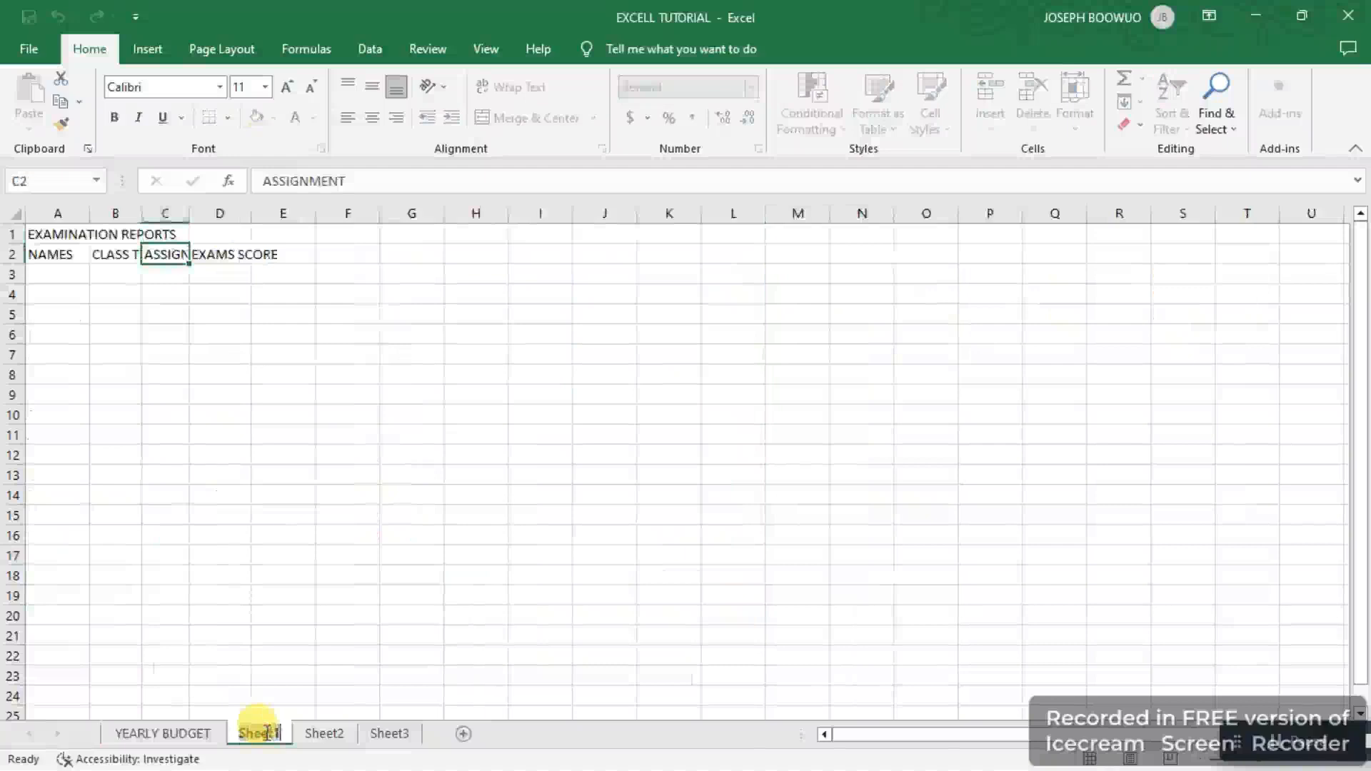
text(RE)
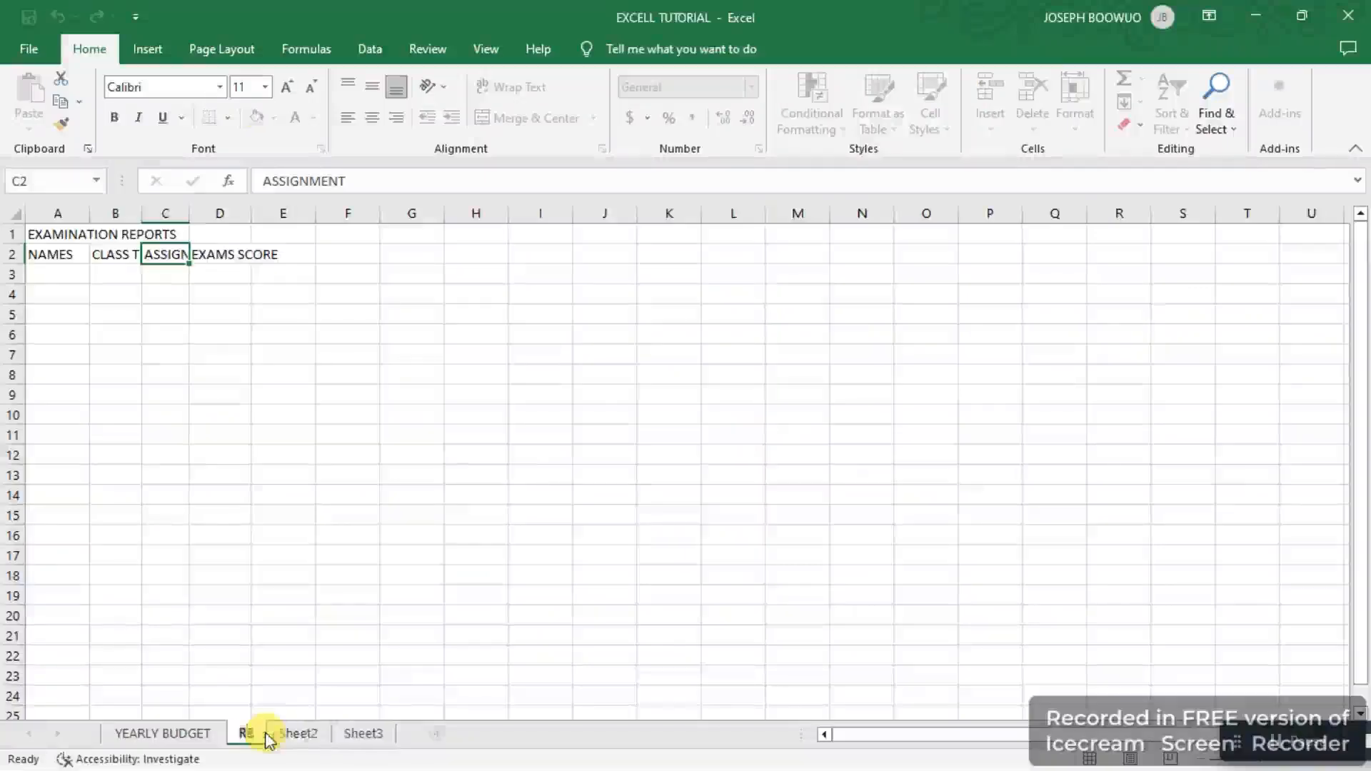
text(PORT)
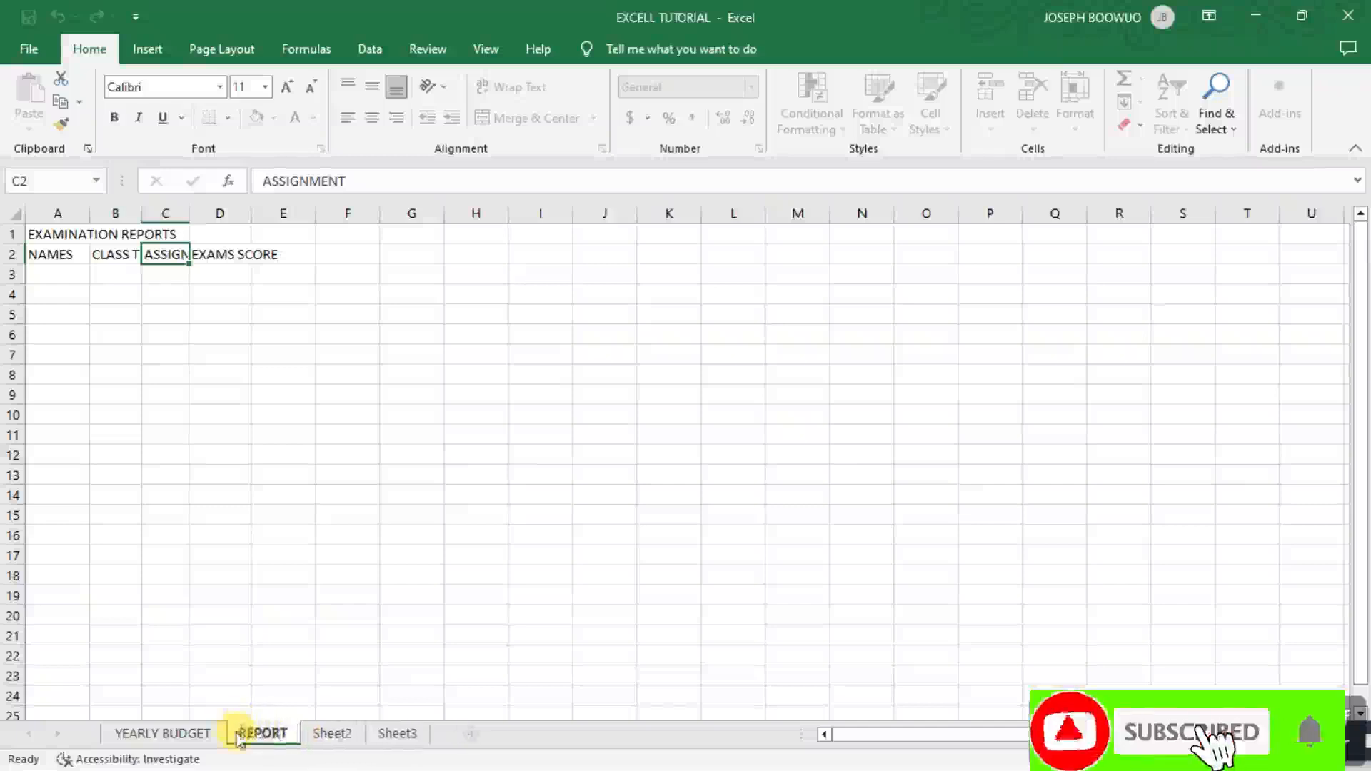
key(Return)
Step: Delete the Sheet3 and Sheet2 worksheets
click(331, 734)
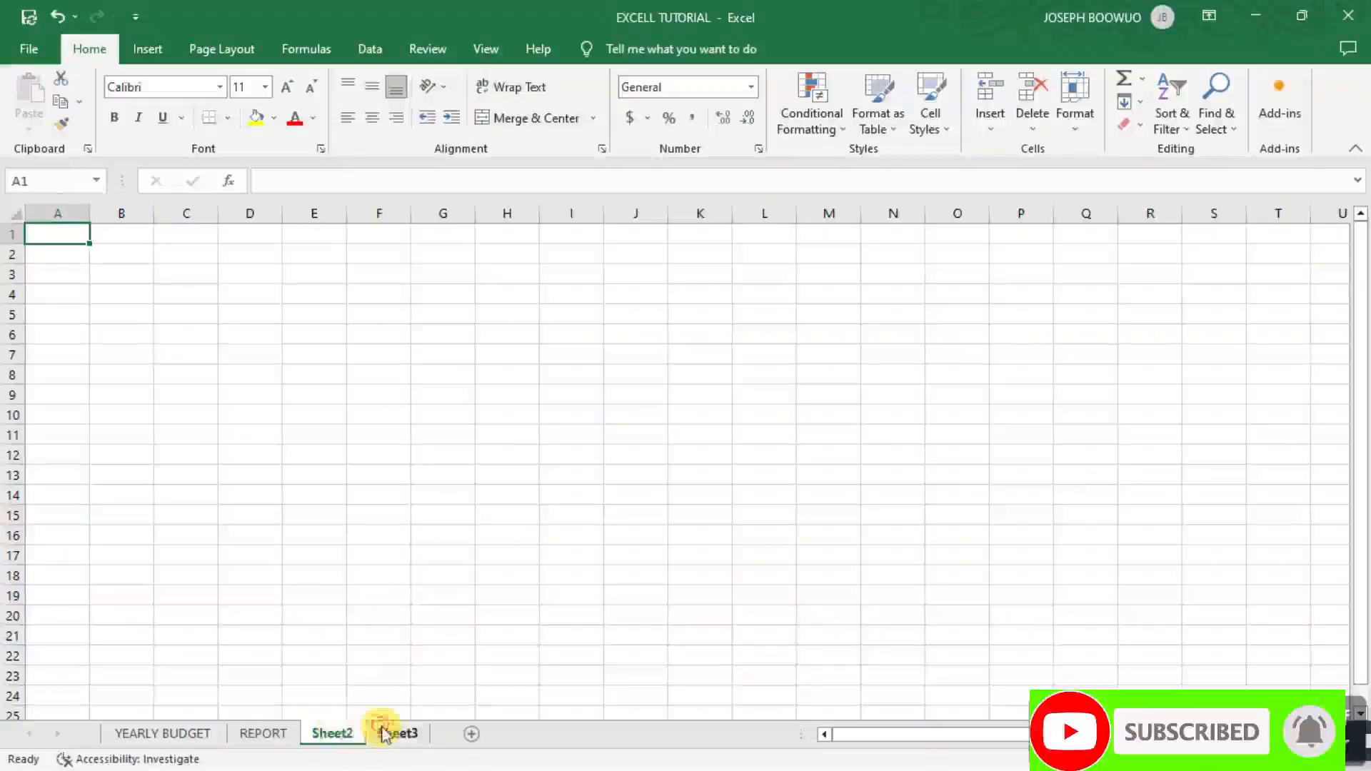
click(385, 733)
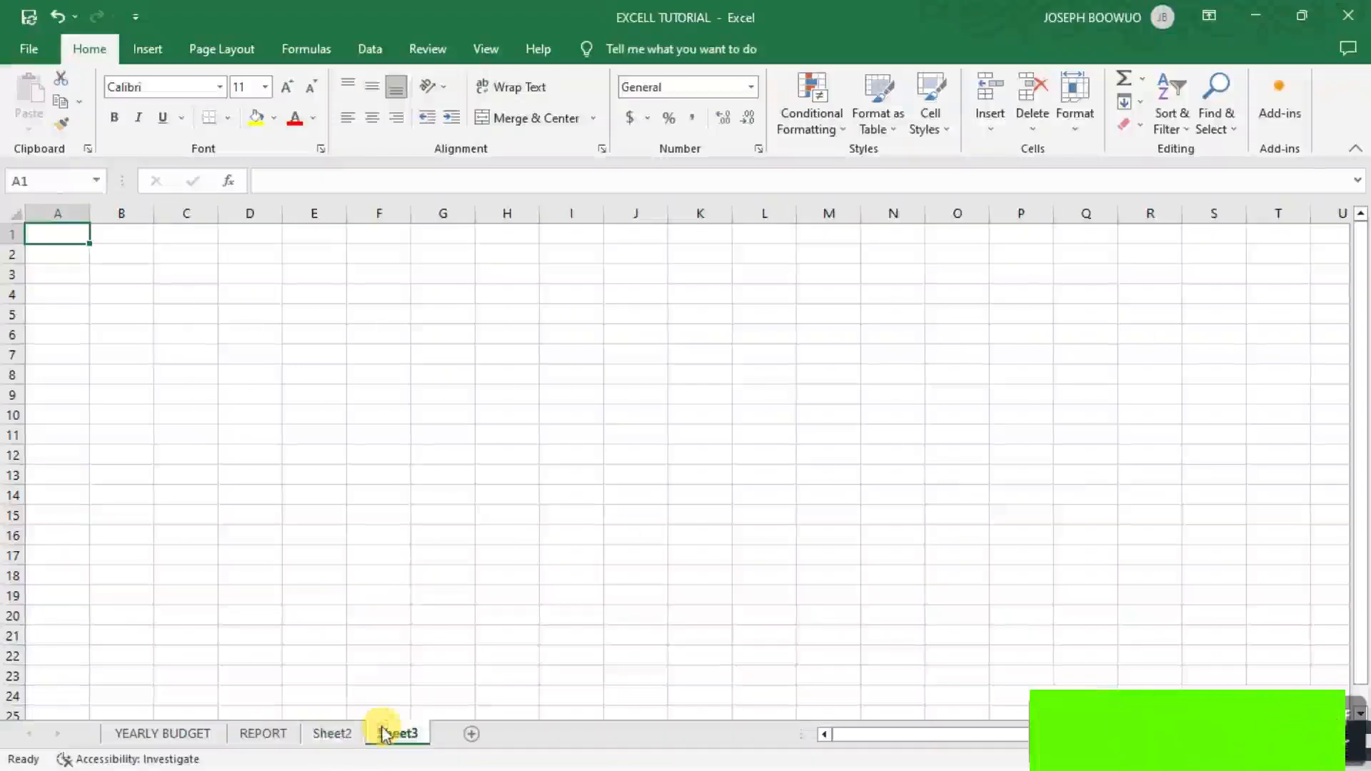
right_click(384, 733)
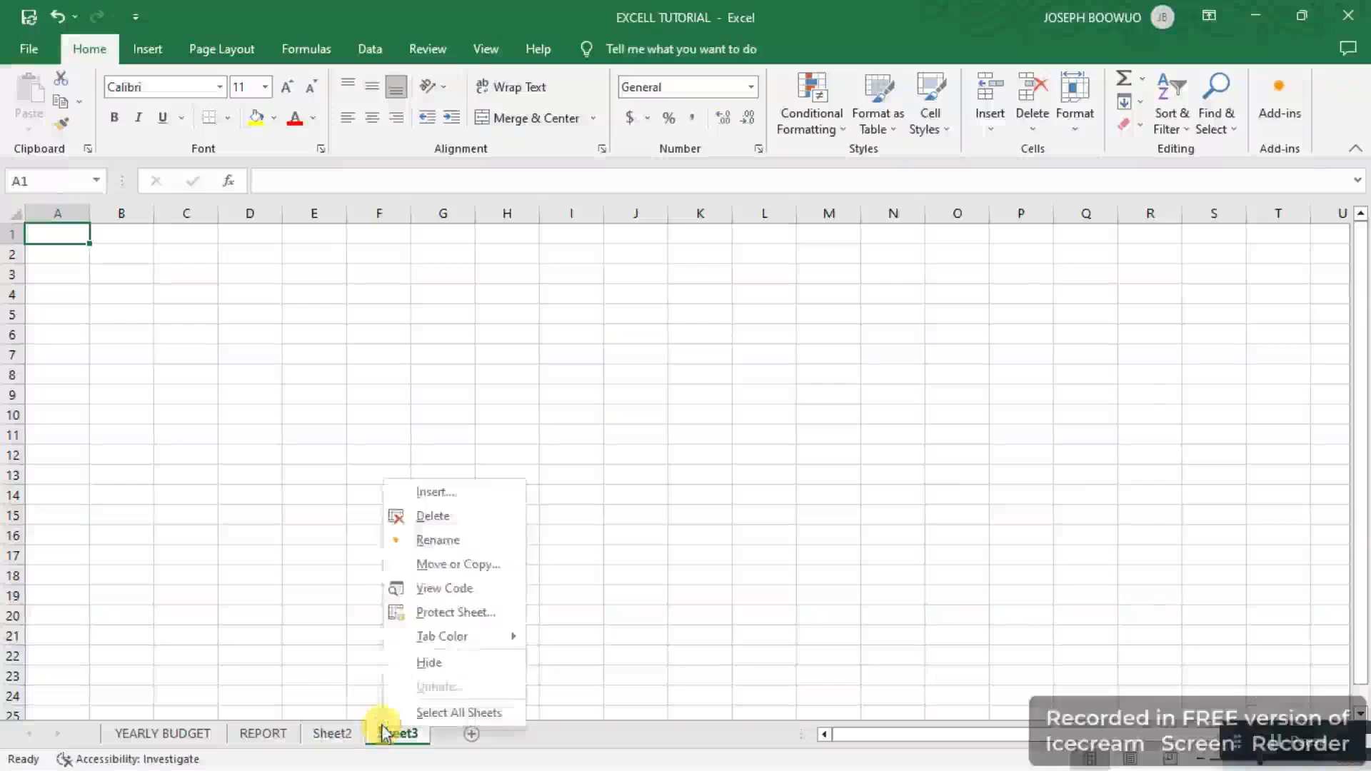
click(433, 517)
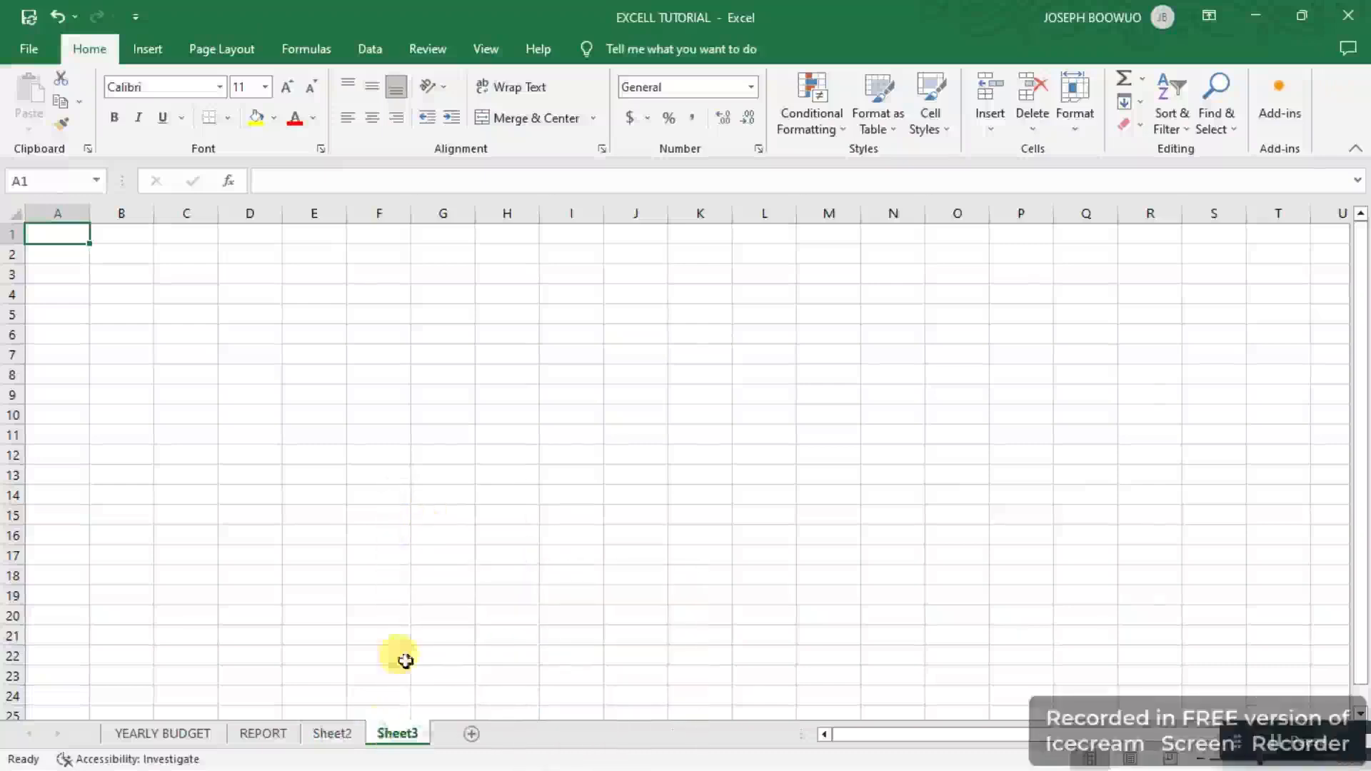
right_click(340, 735)
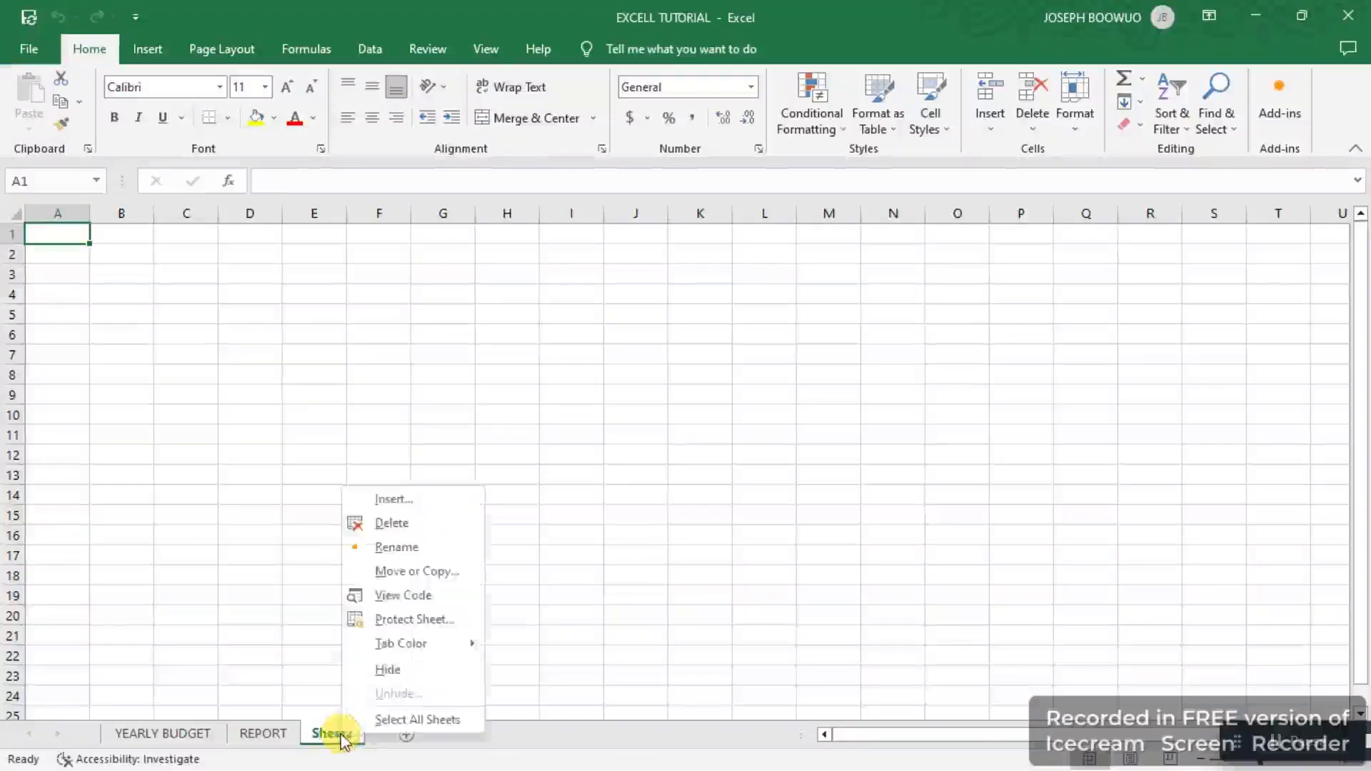
click(395, 515)
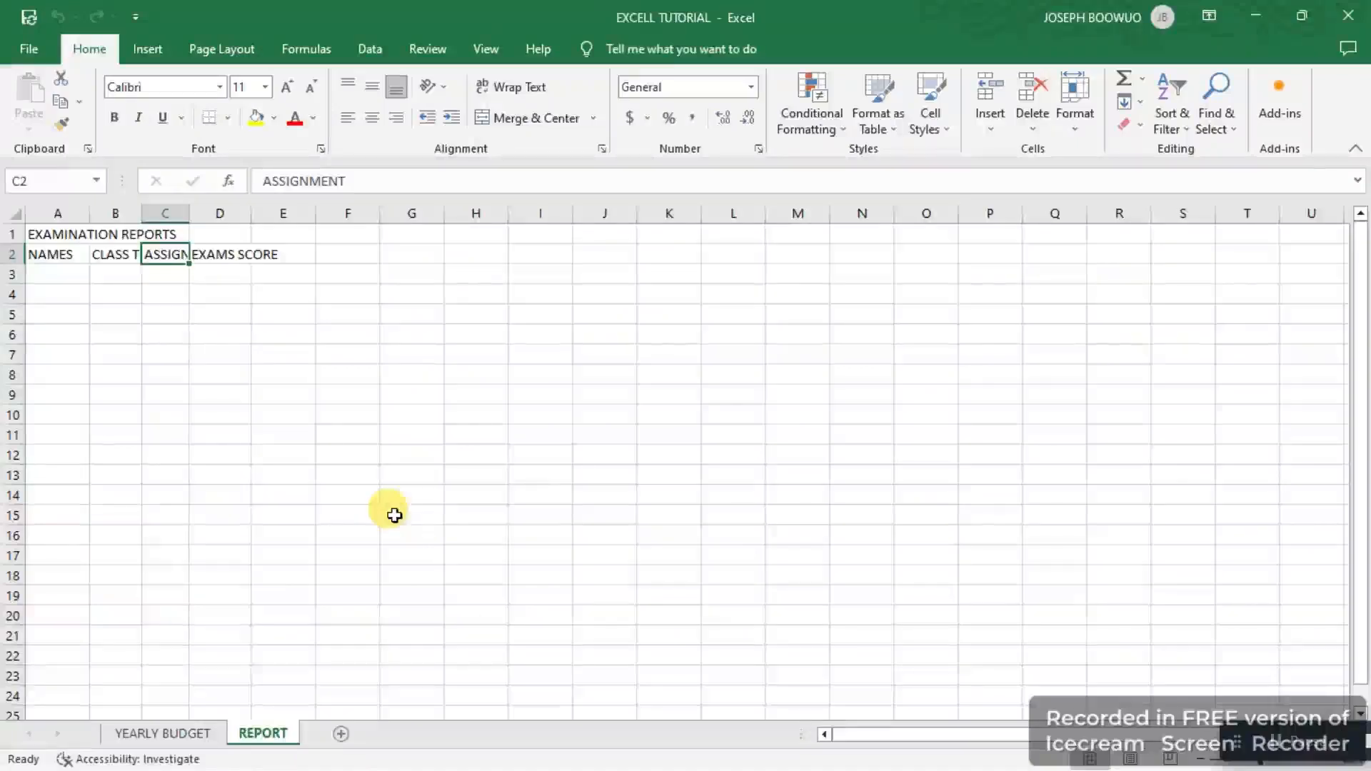
Step: Select the whole REPORT sheet and set its font to Times New Roman
click(213, 86)
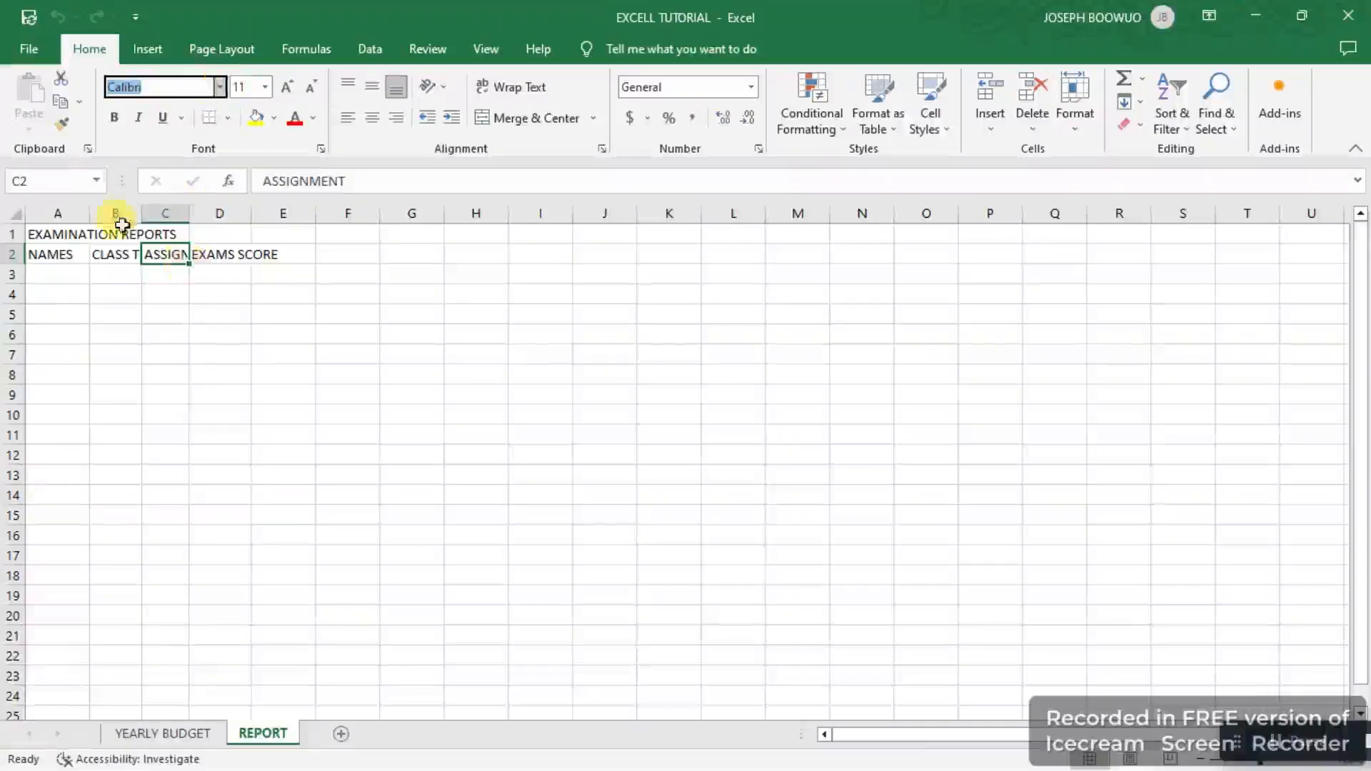
click(15, 218)
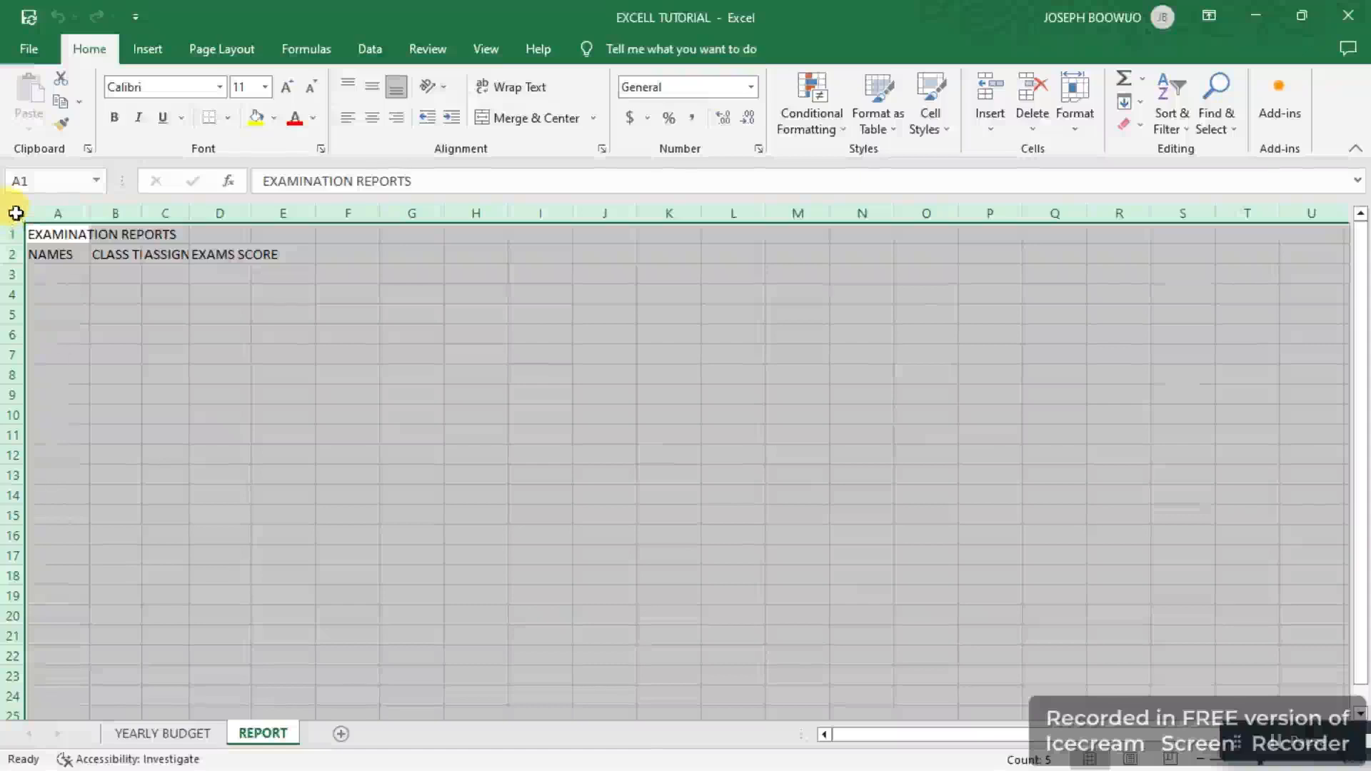
click(55, 212)
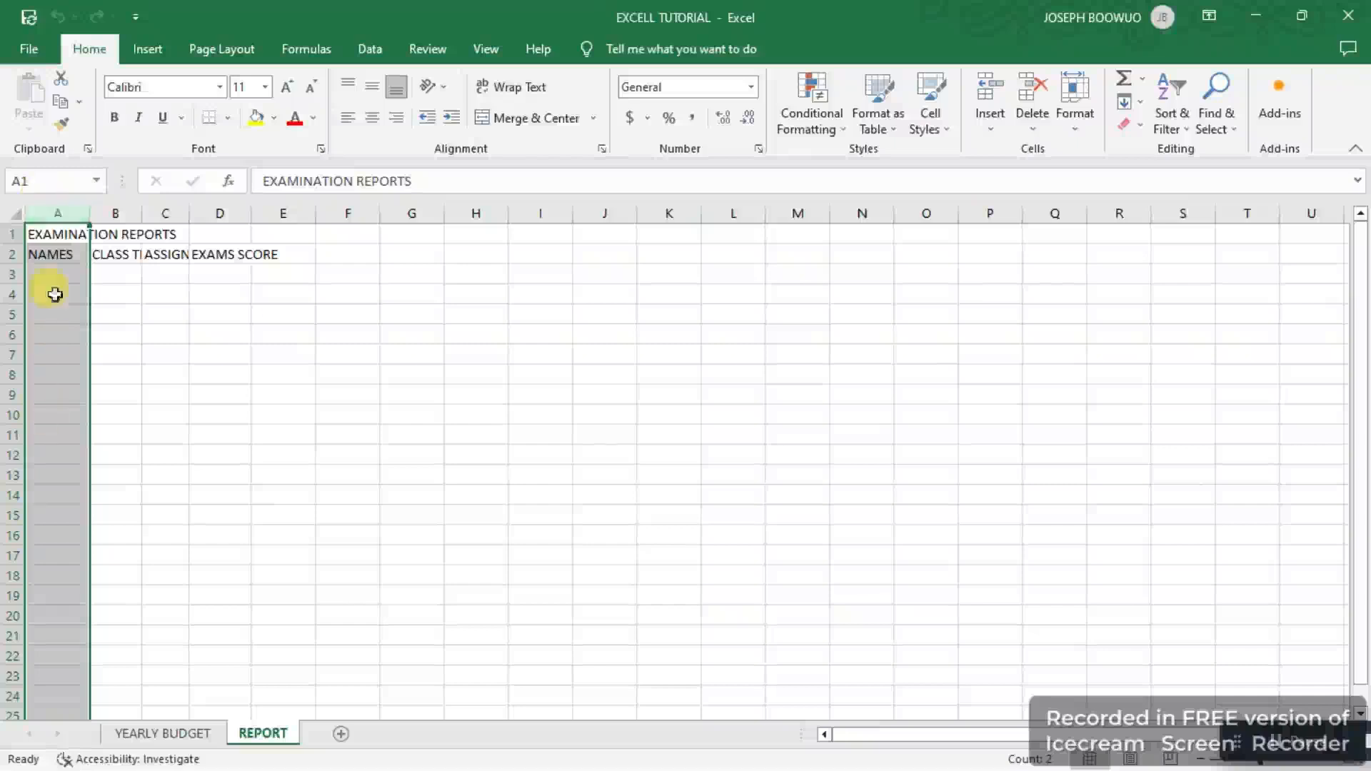
click(12, 235)
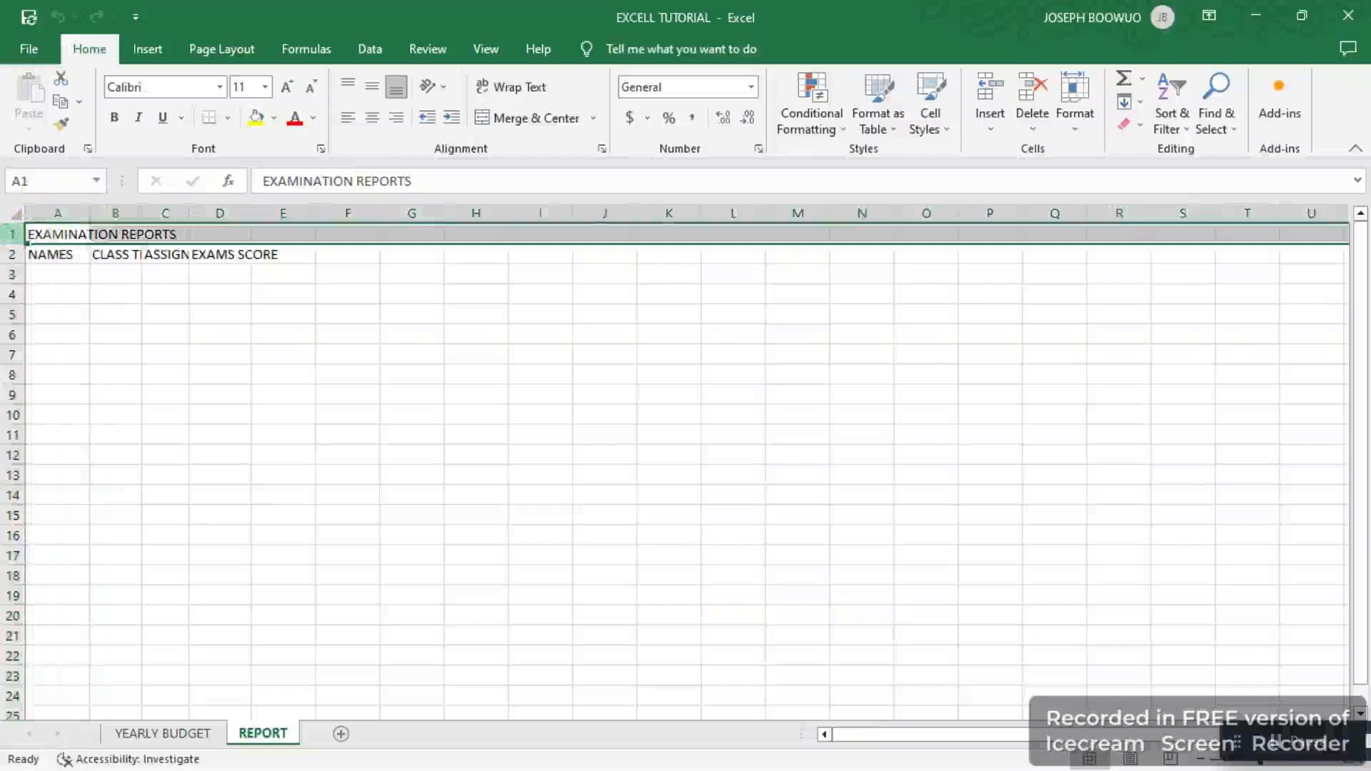
click(20, 216)
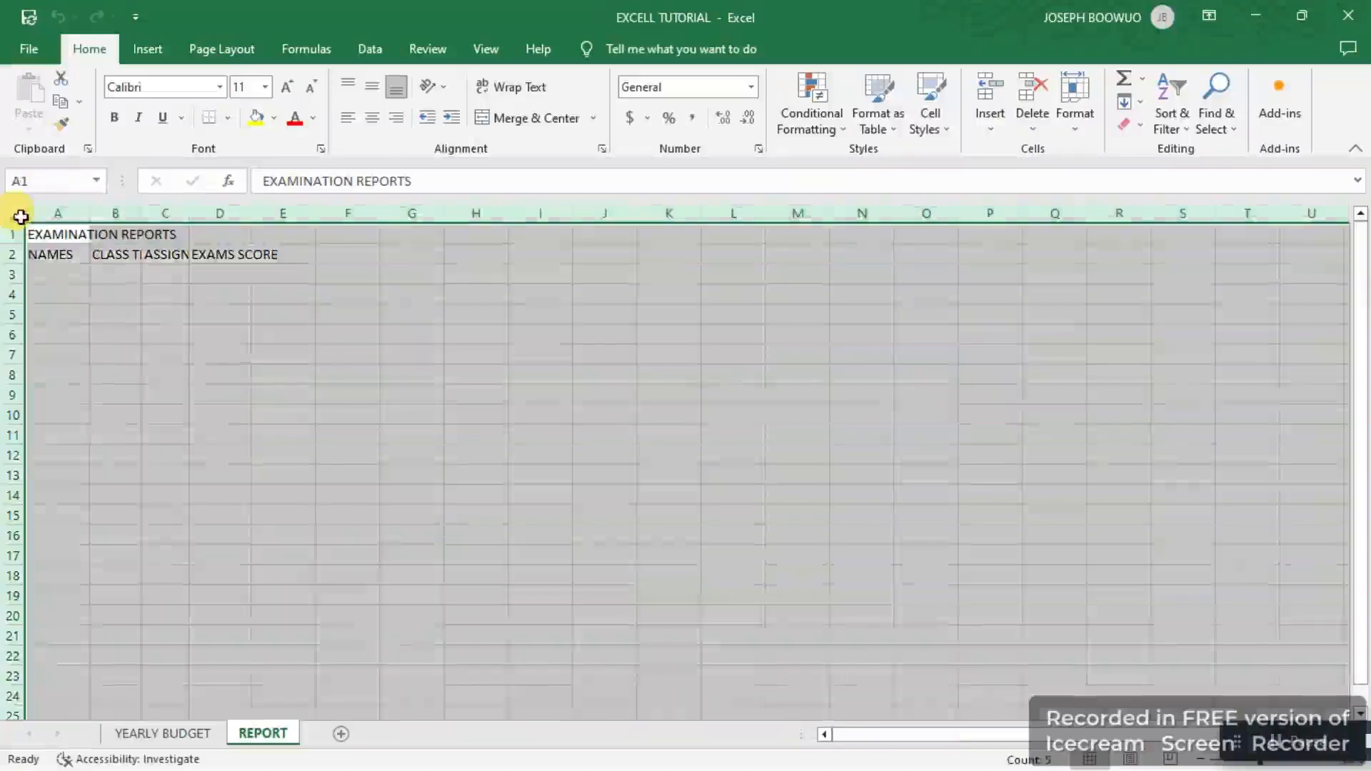
click(222, 87)
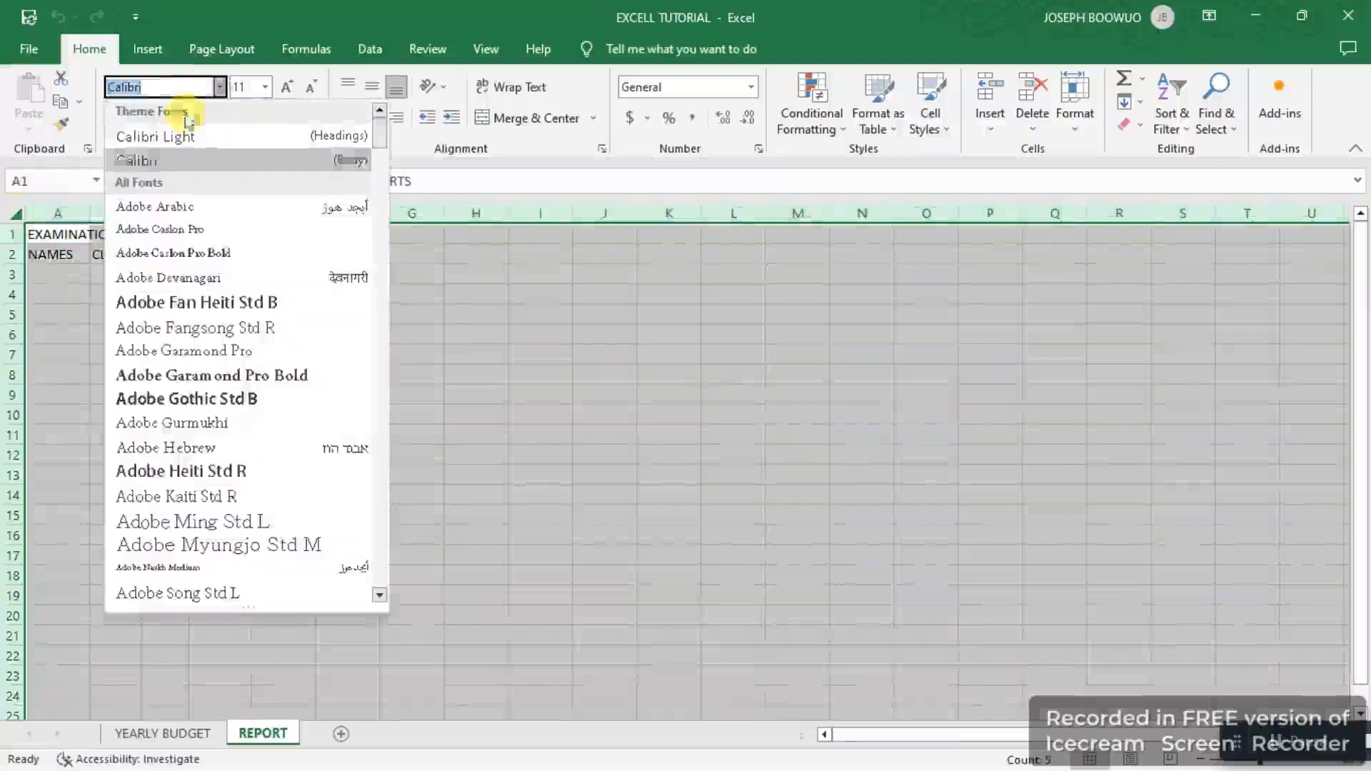
text(tim)
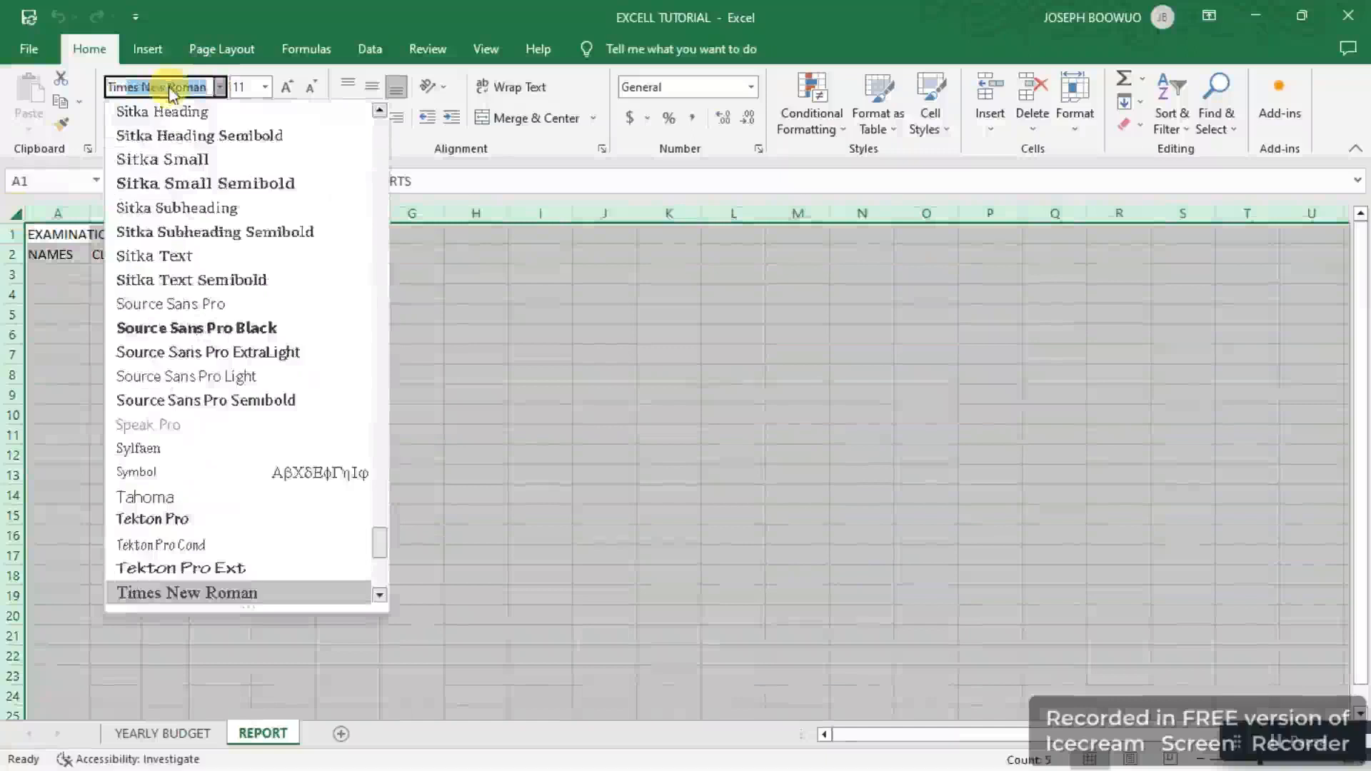
key(Return)
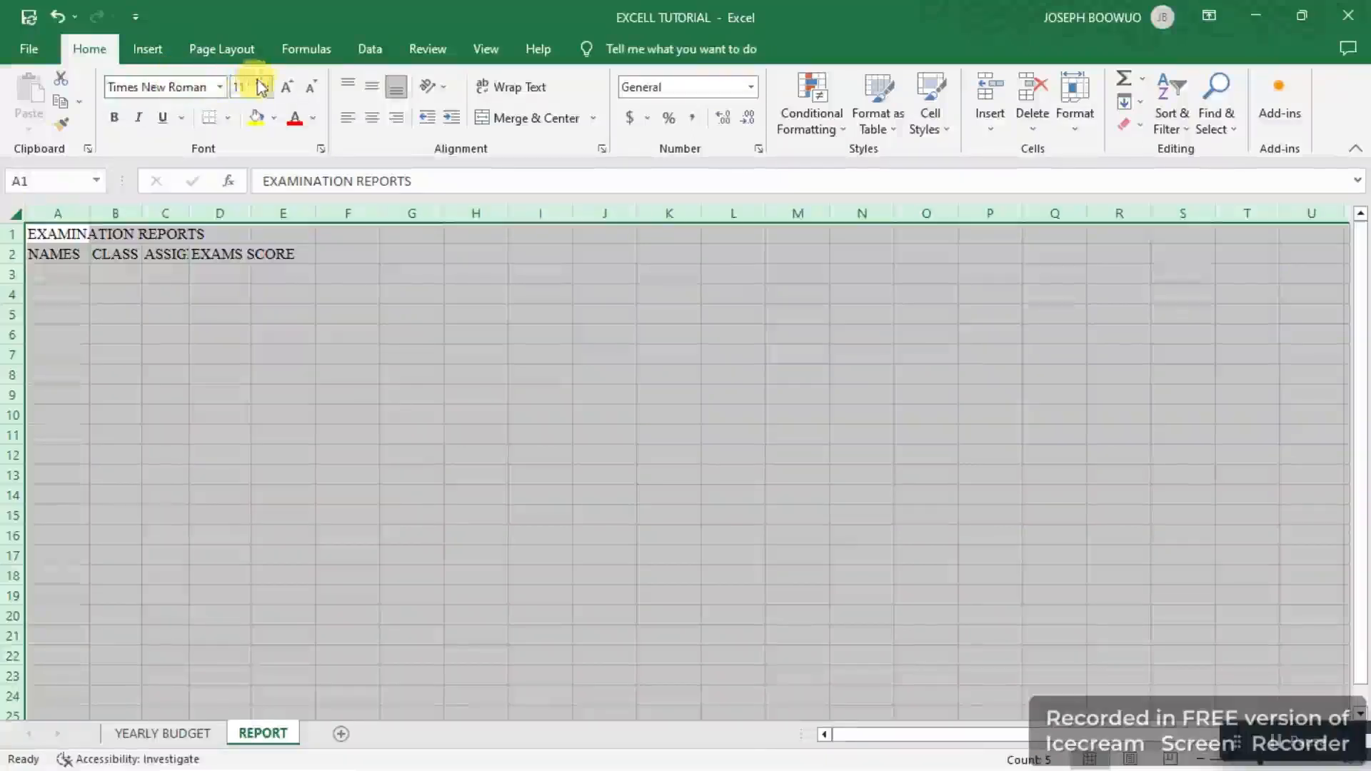
Step: Set the font size of the whole sheet to 12
click(266, 87)
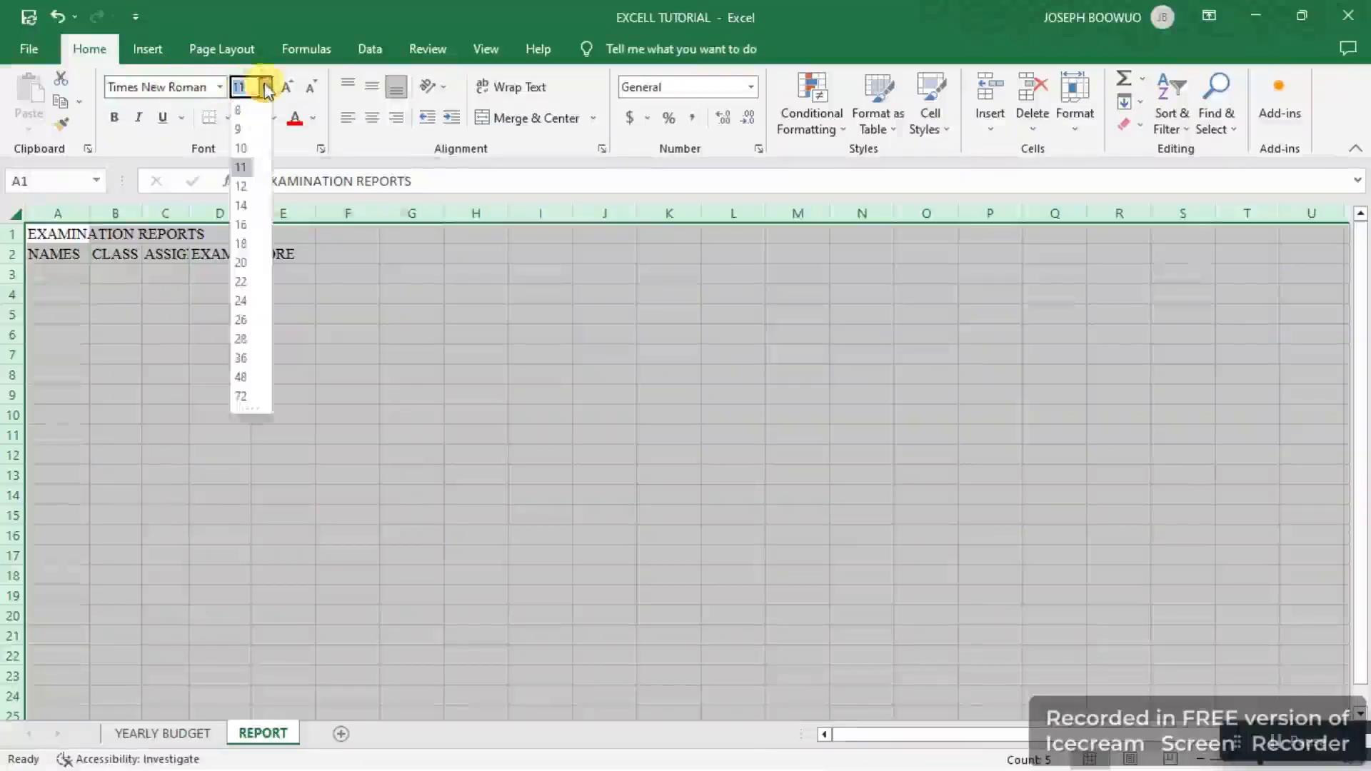
click(242, 187)
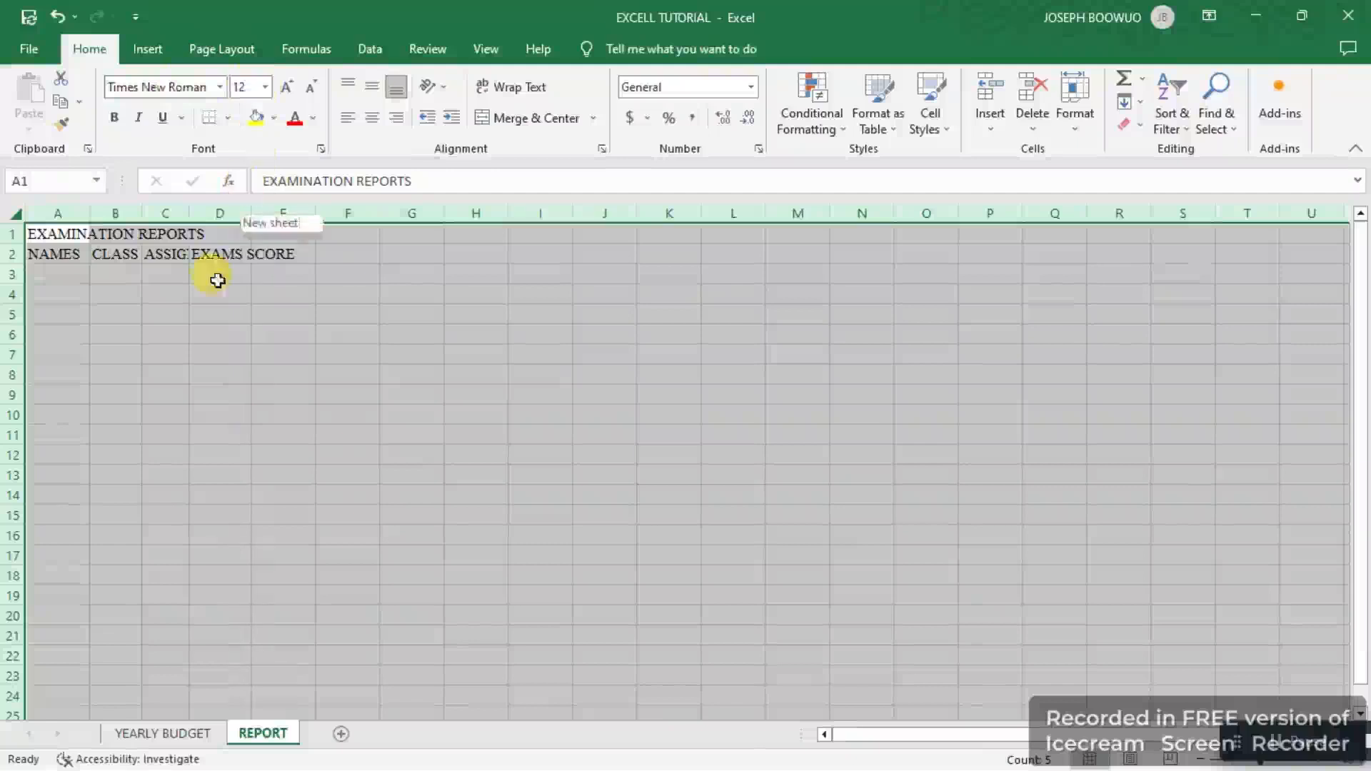
click(215, 307)
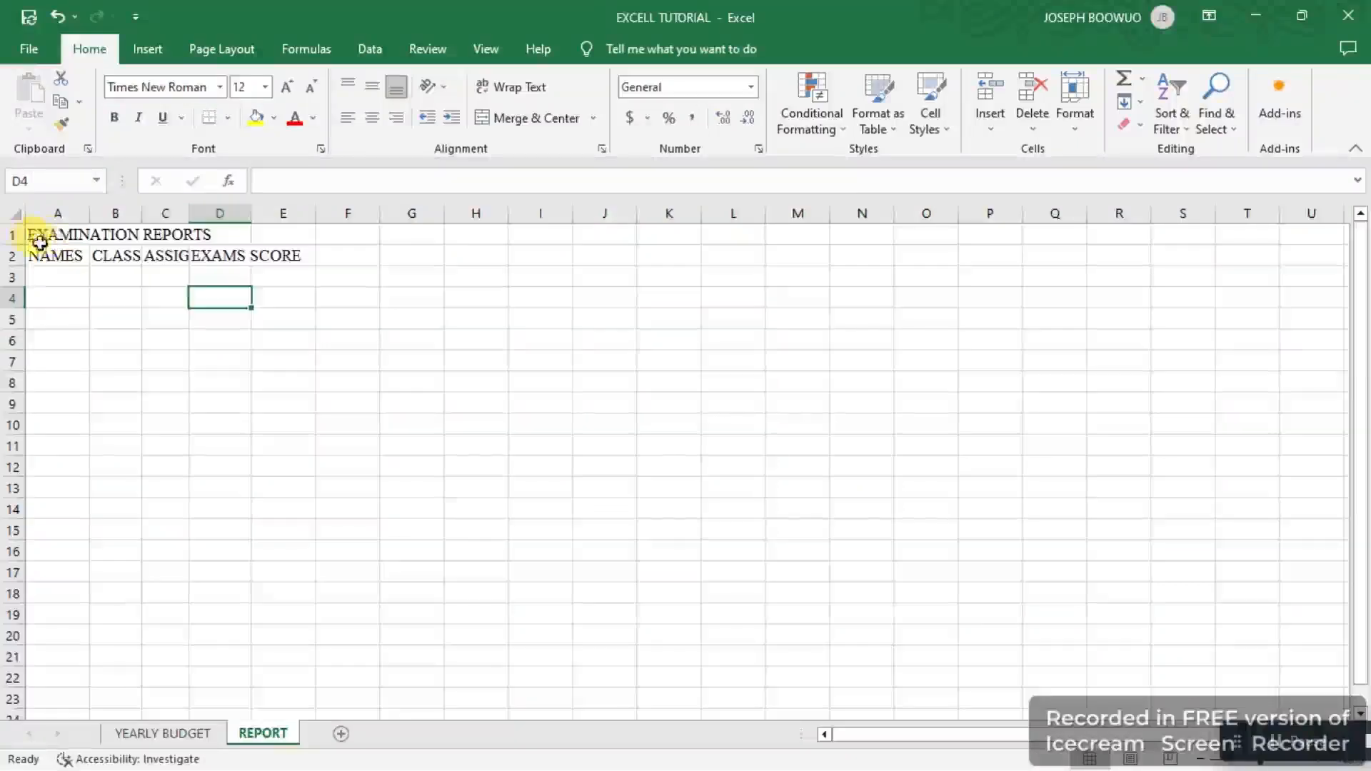
Step: Autofit the widths of columns B, C and D to fit the CLASS TEST, ASSIGNMENT and EXAMS SCORE headers
click(72, 262)
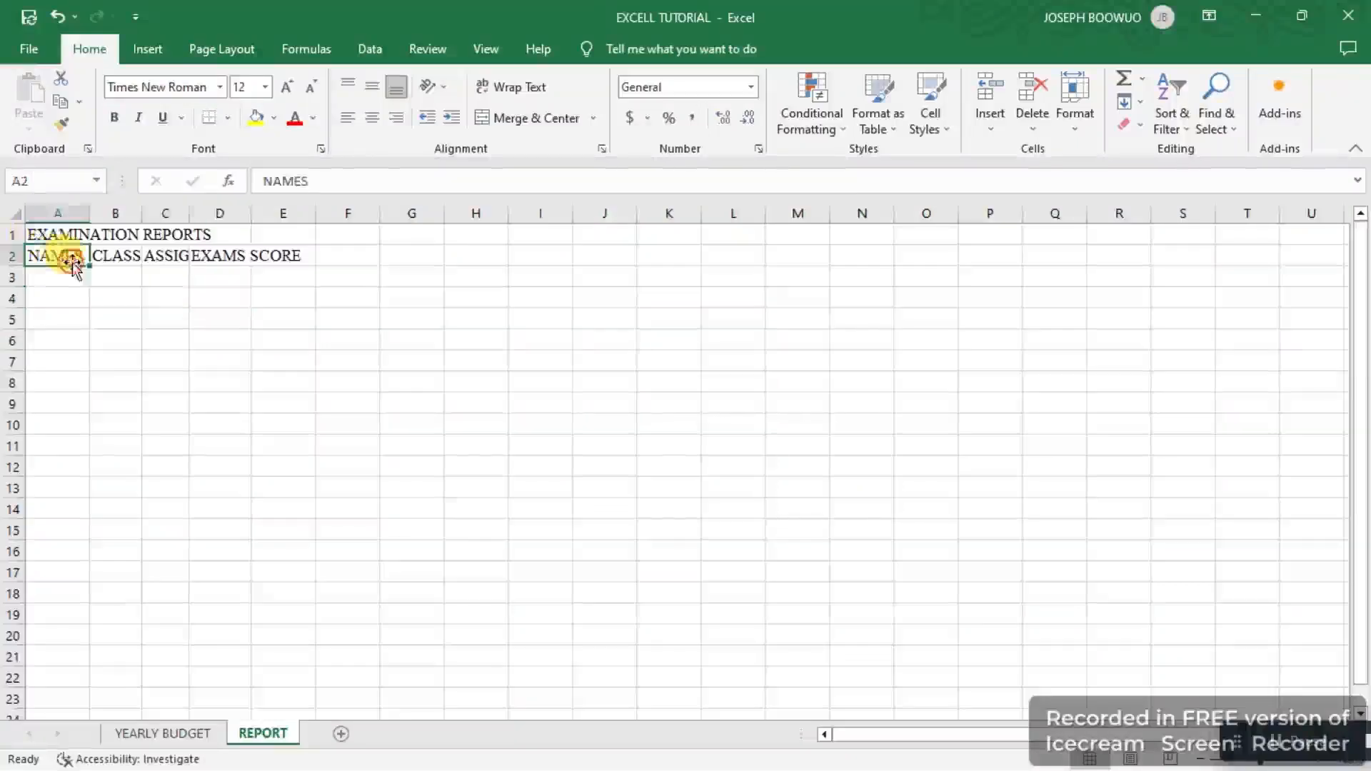
click(133, 256)
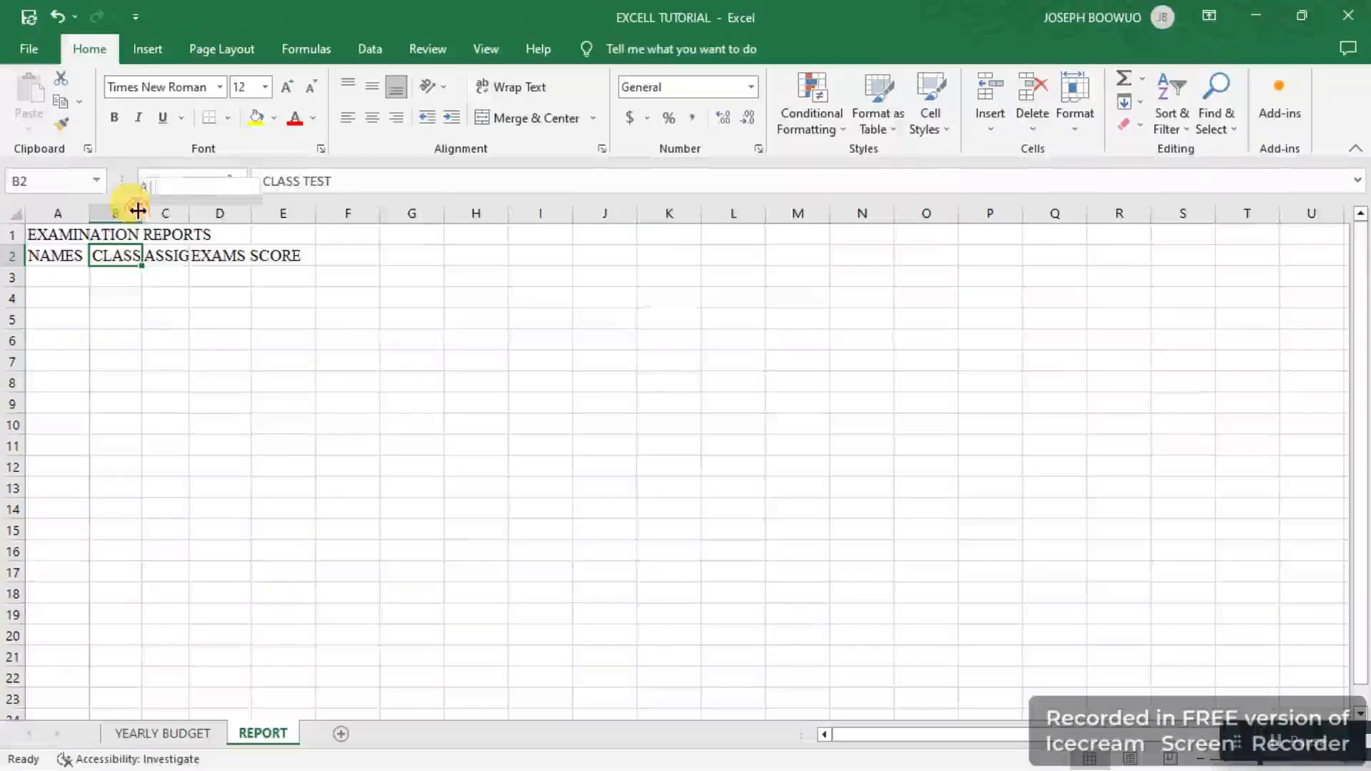
drag(136, 209, 171, 210)
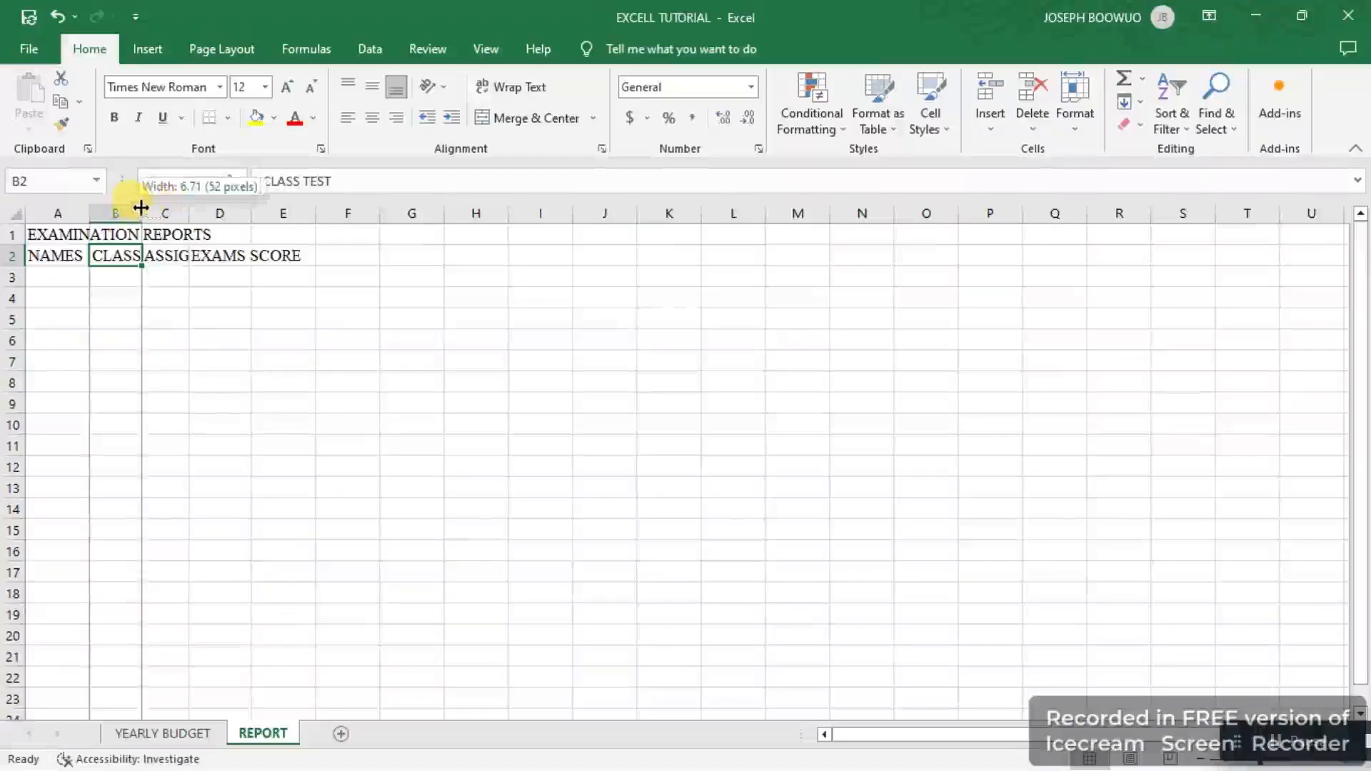
mouse_move(142, 207)
mouse_down()
mouse_move(165, 207)
mouse_move(144, 212)
mouse_up()
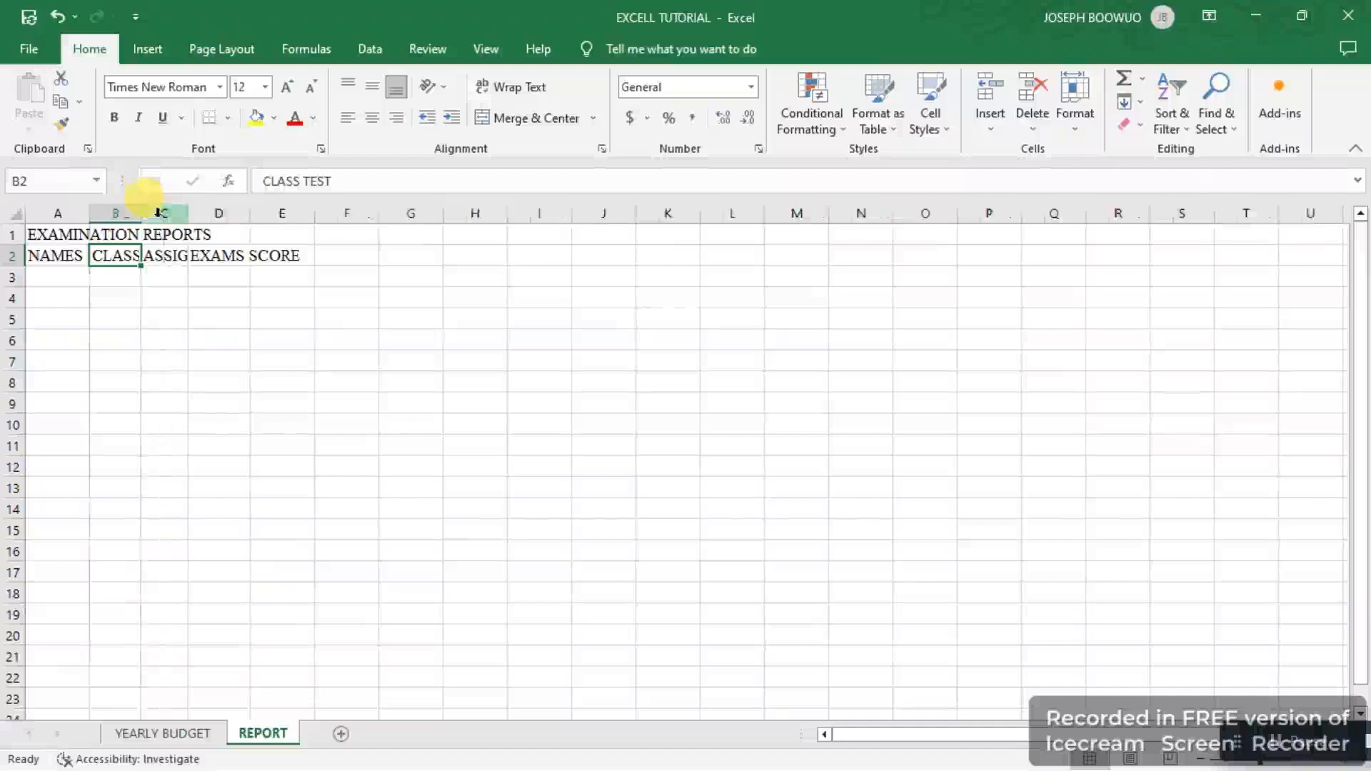
double_click(142, 214)
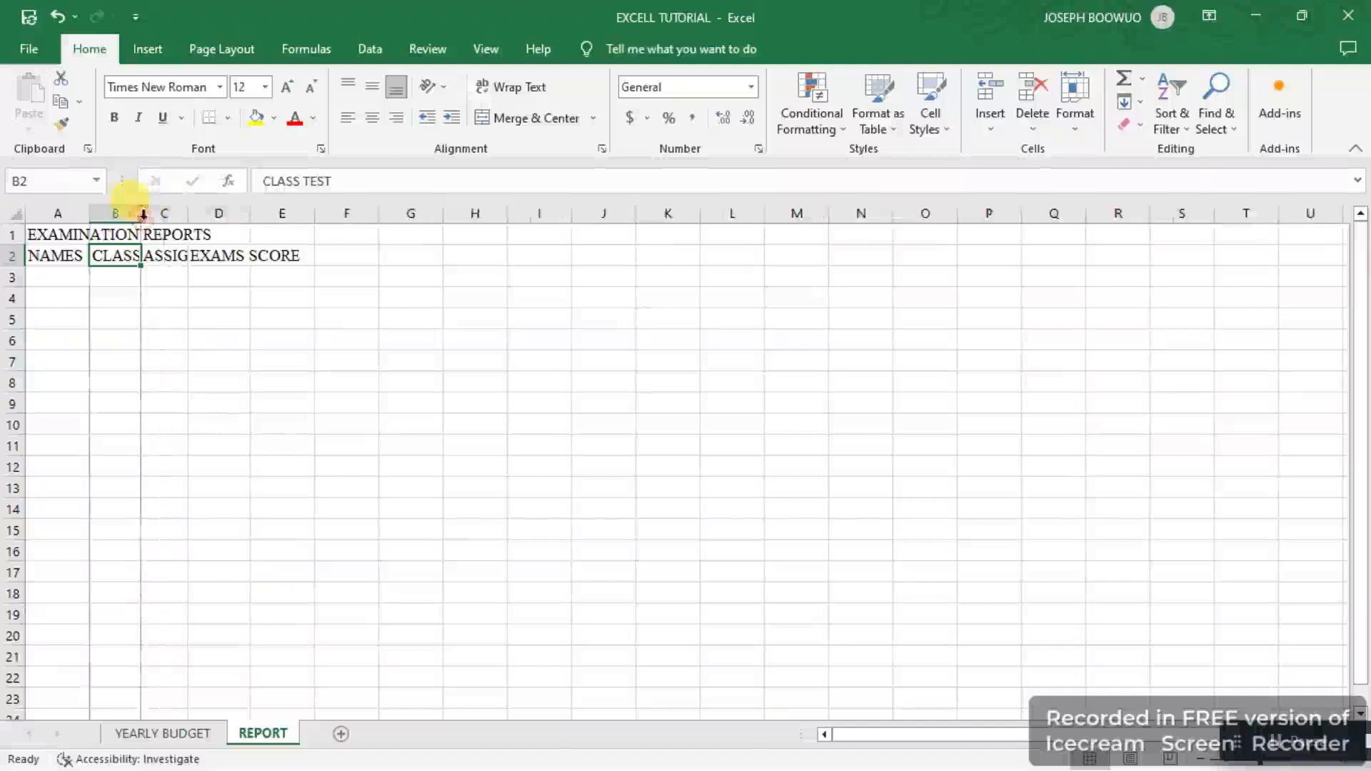
double_click(142, 214)
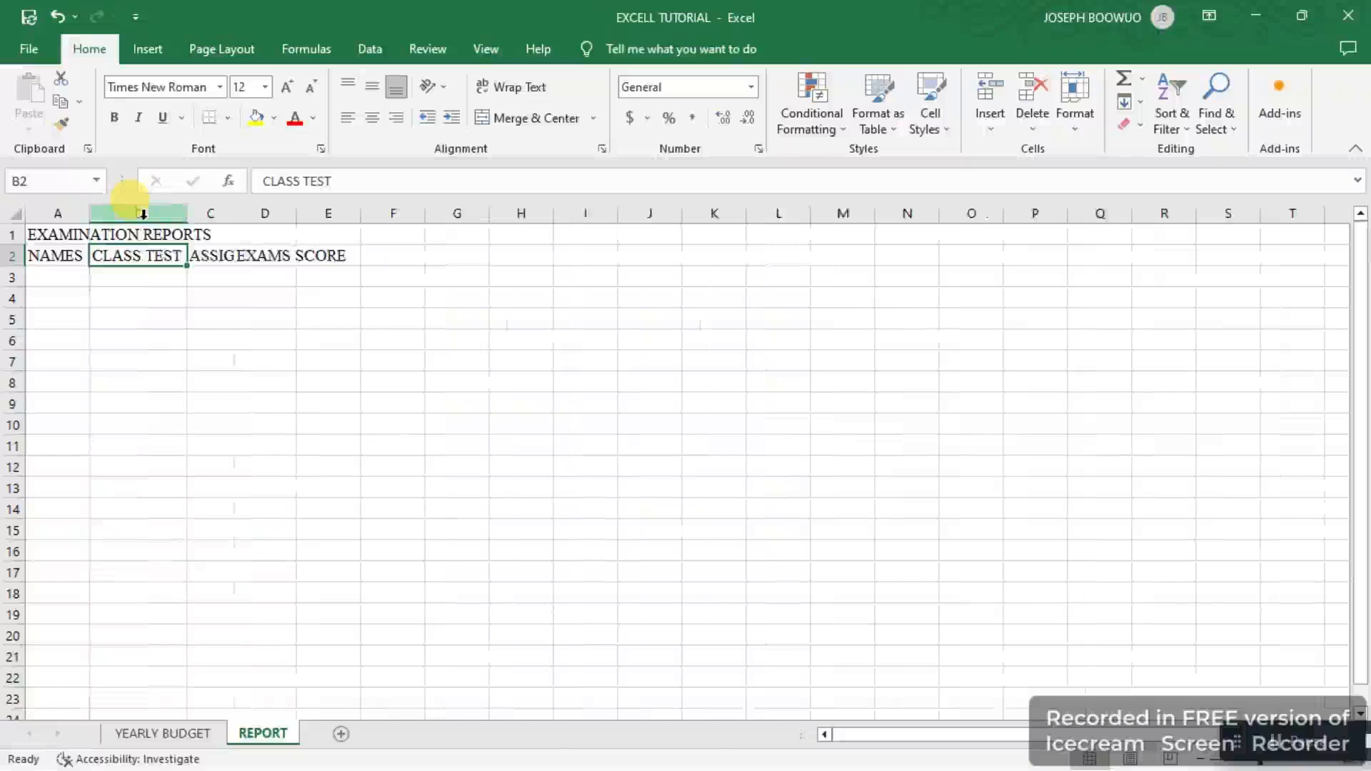
double_click(233, 207)
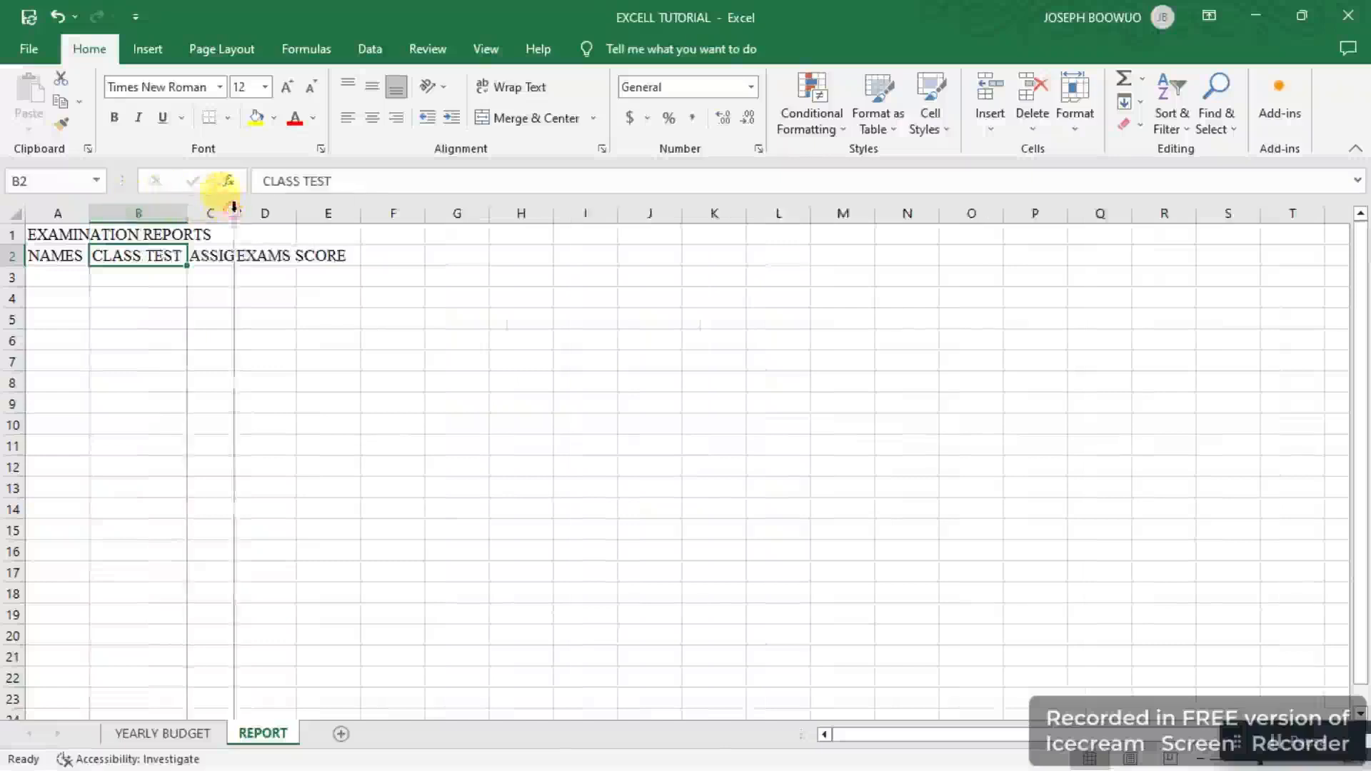
double_click(233, 208)
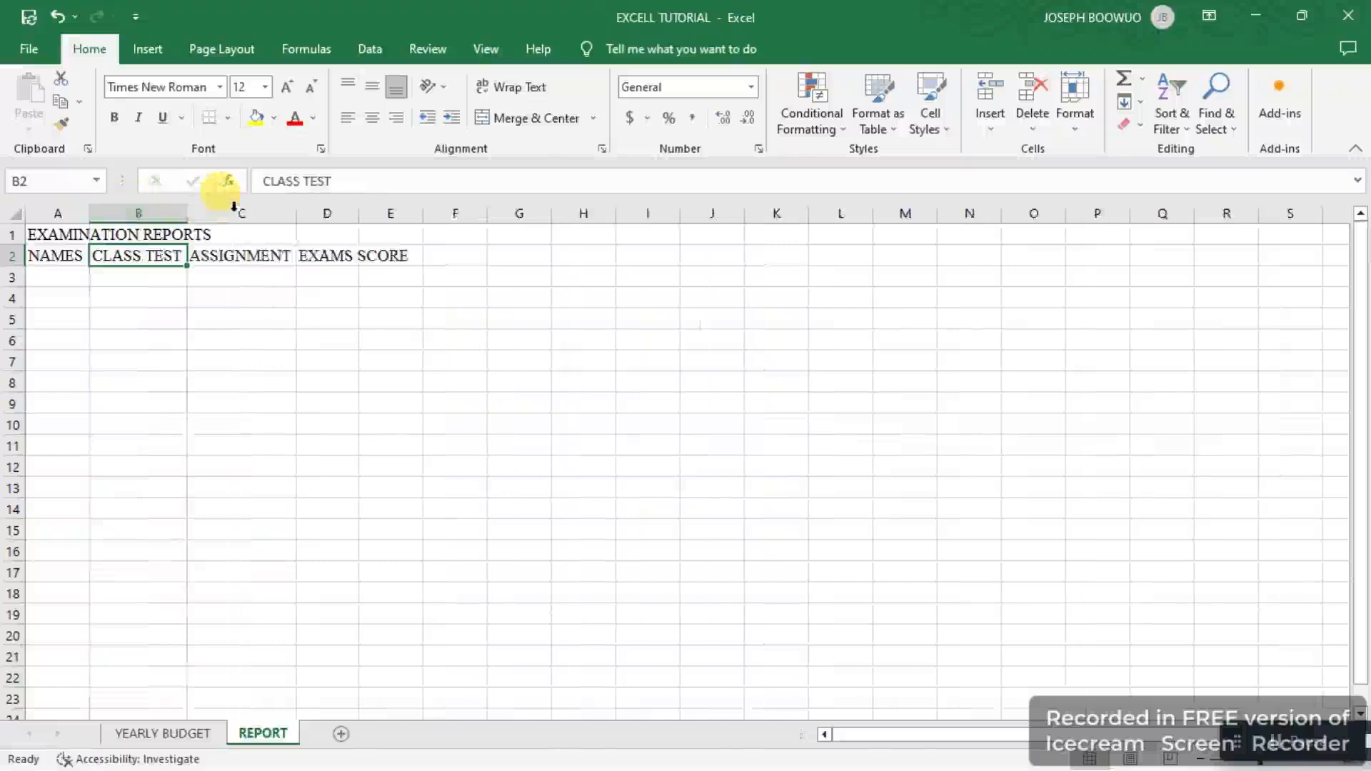
click(359, 209)
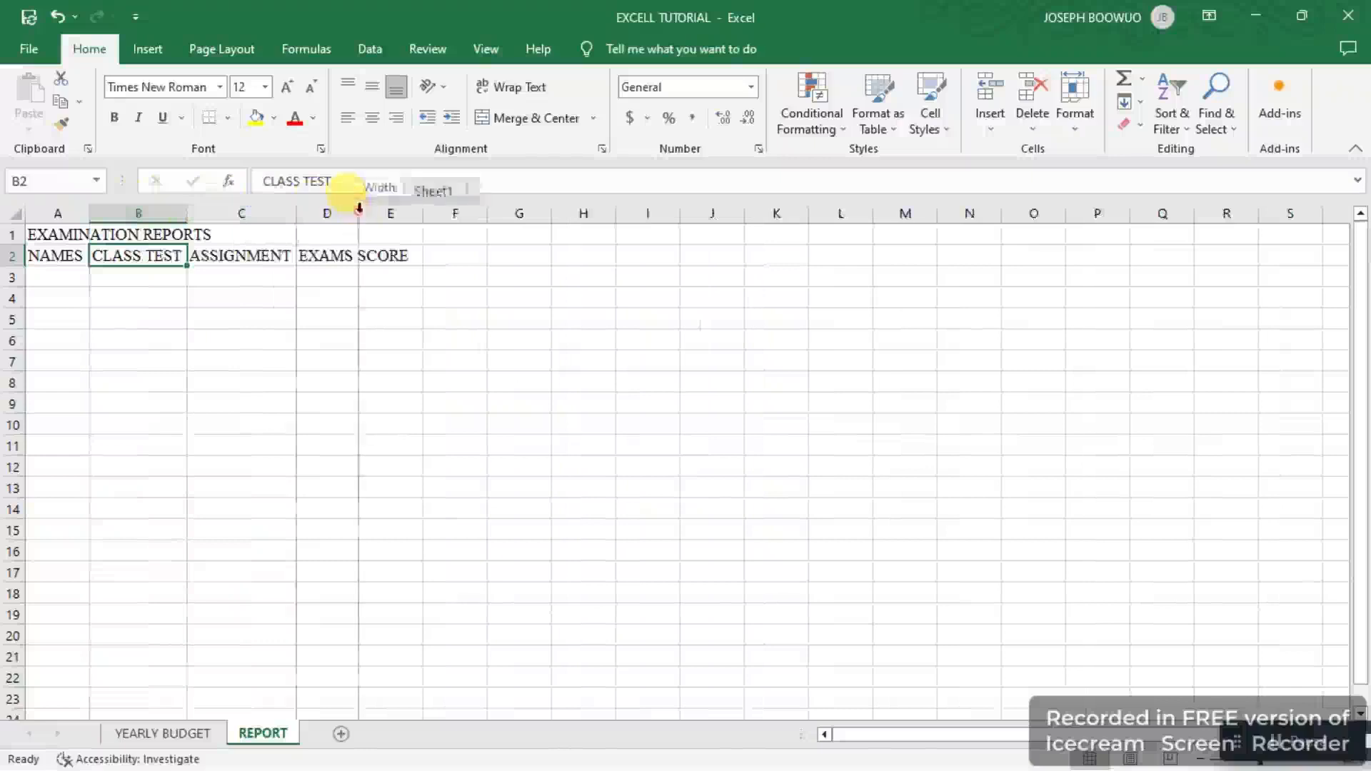
double_click(359, 208)
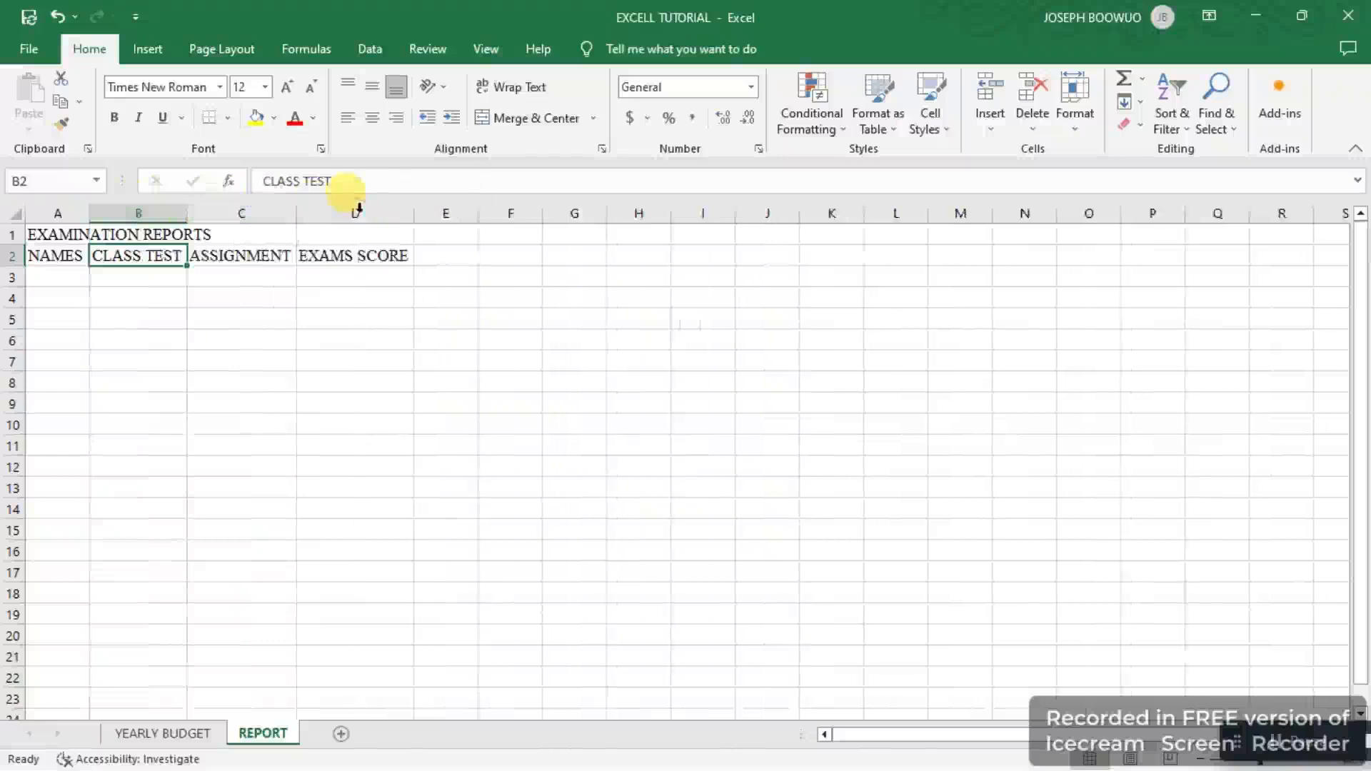
Step: Merge and center the EXAMINATION REPORTS title across cells A1 to D1
click(40, 233)
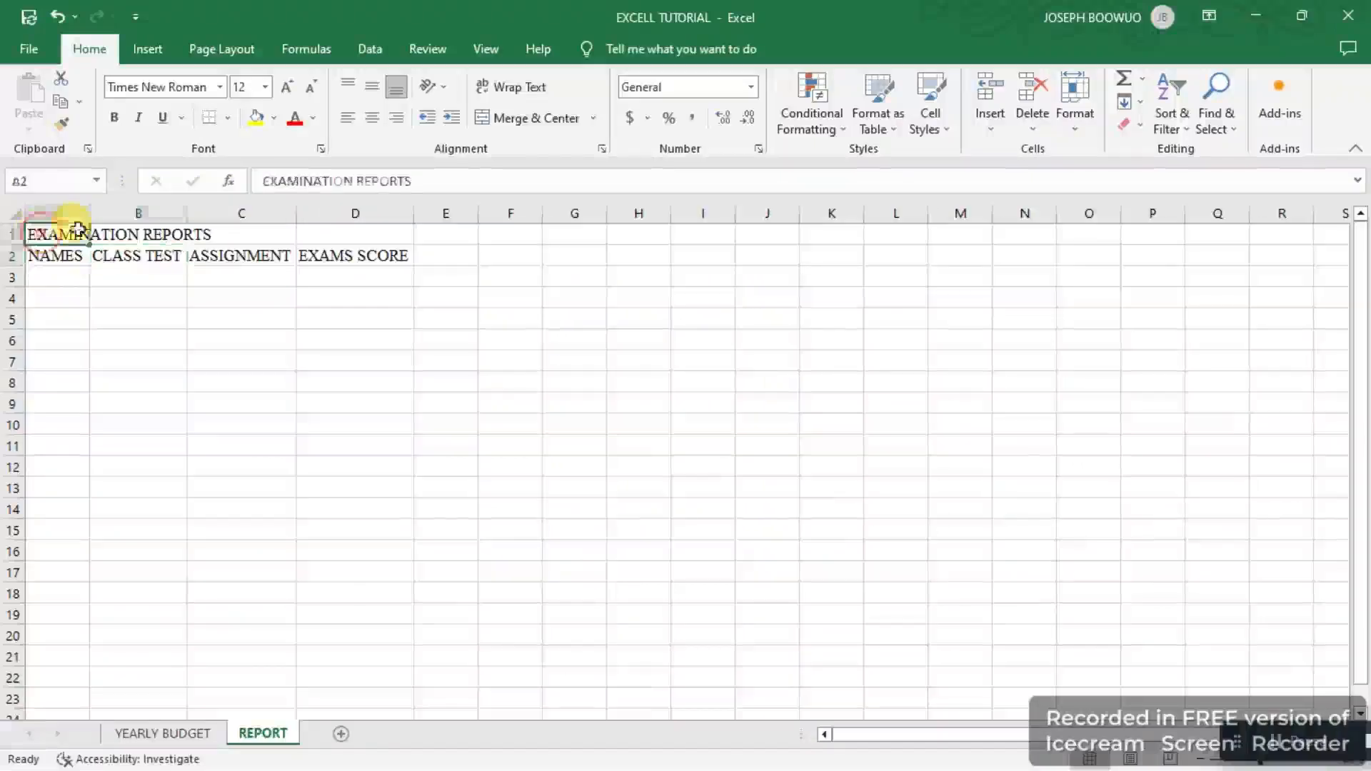
drag(79, 229, 302, 233)
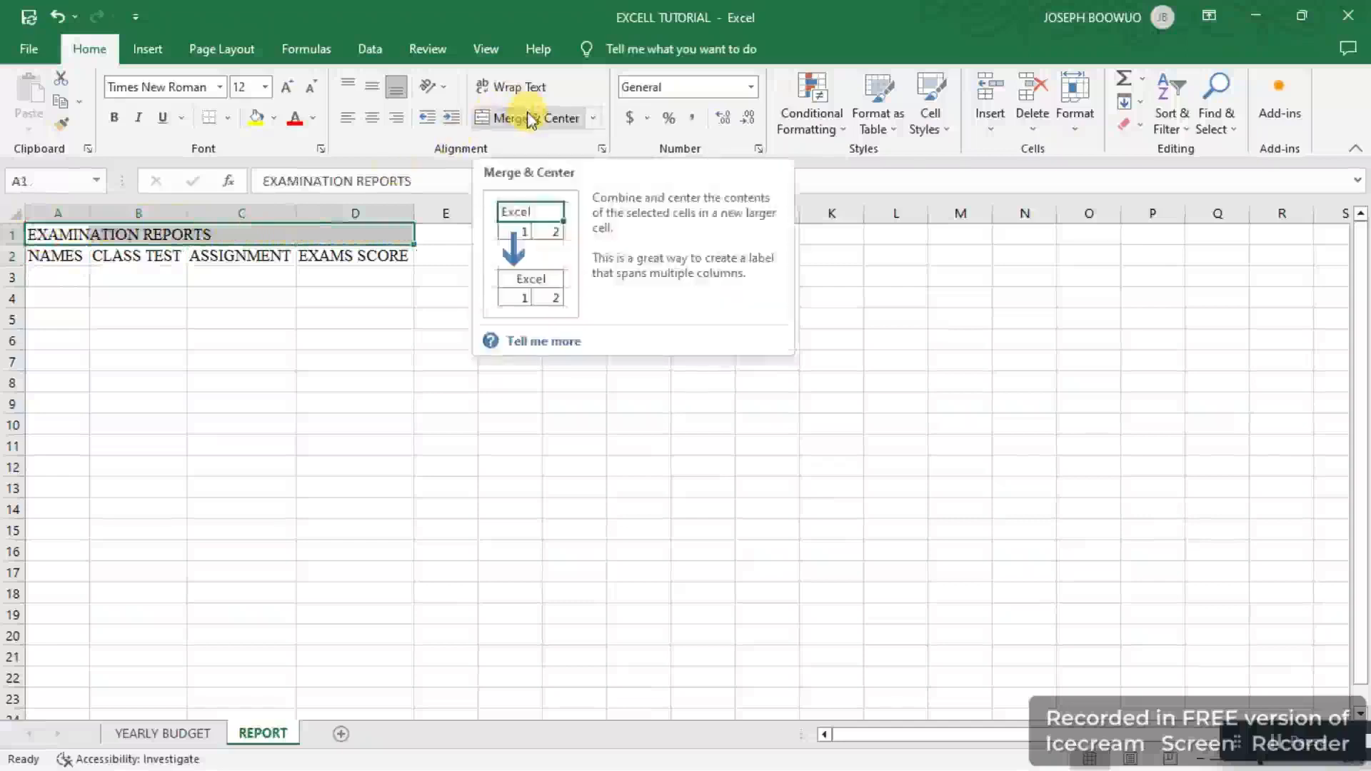
click(529, 113)
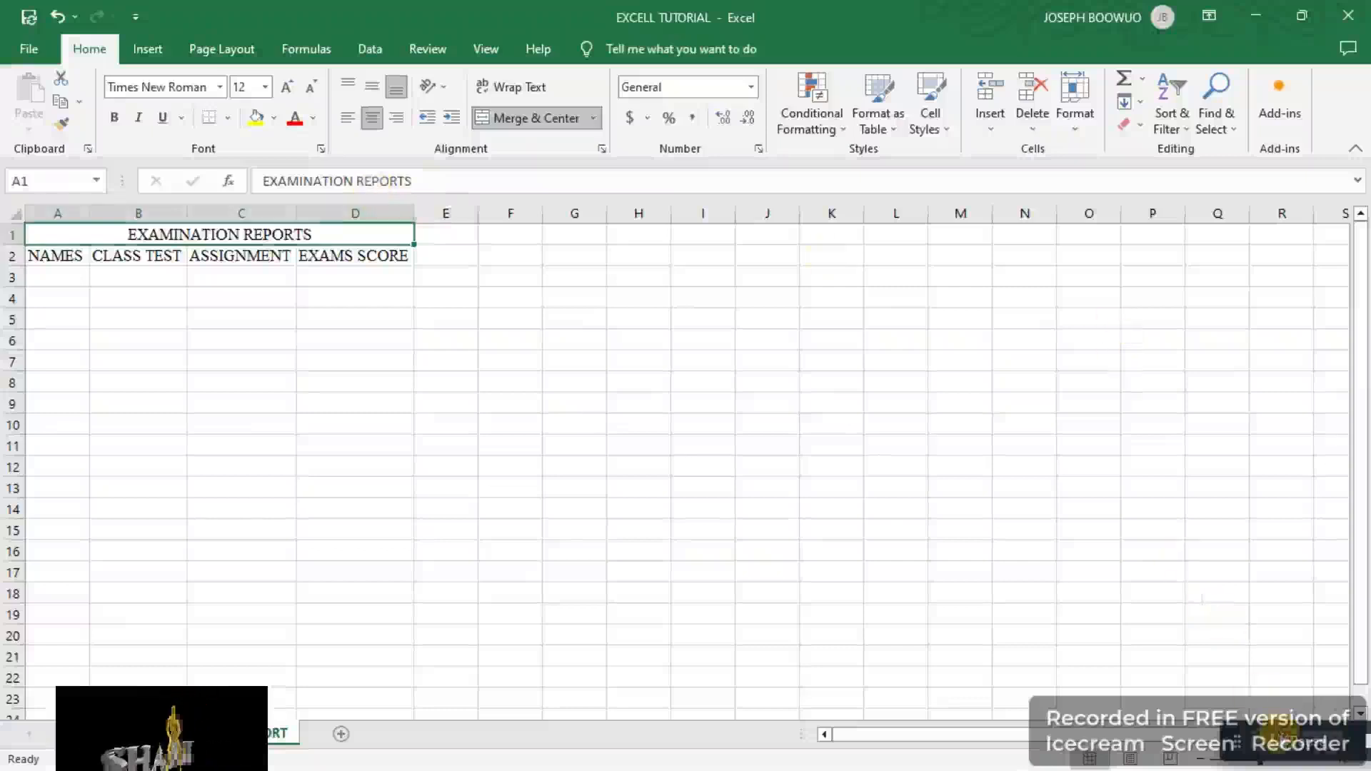
click(1274, 742)
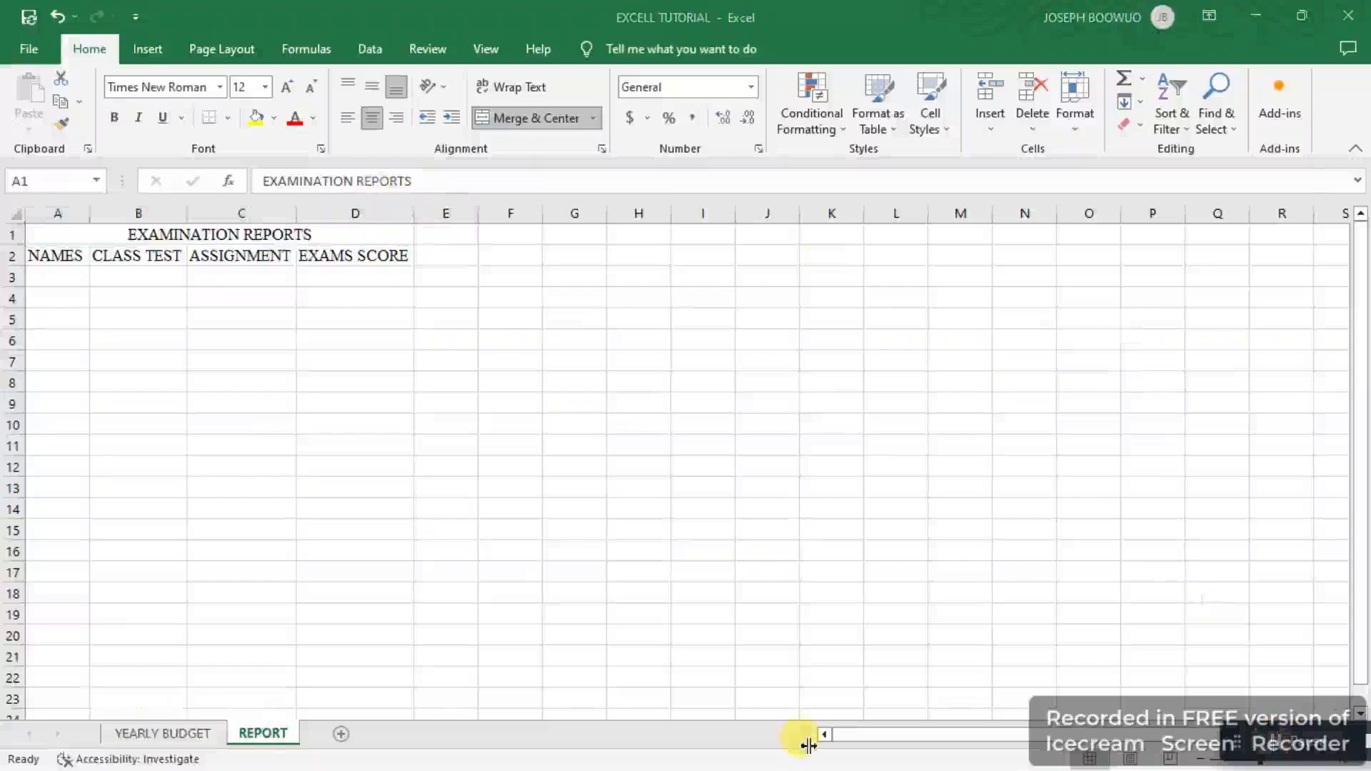
Step: Switch to the YEARLY BUDGET sheet and try to protect it with a password, clearing all allowed-action options, then close the dialog
click(168, 732)
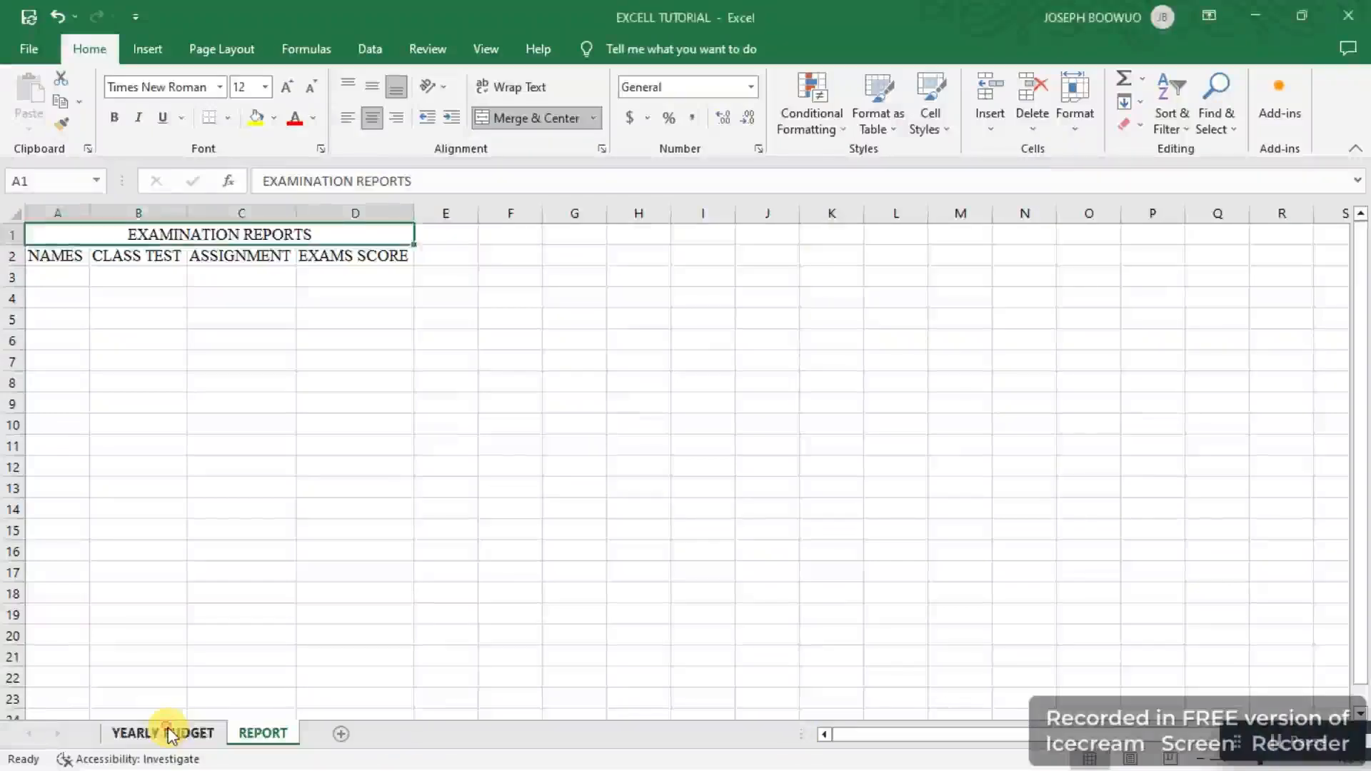
click(170, 733)
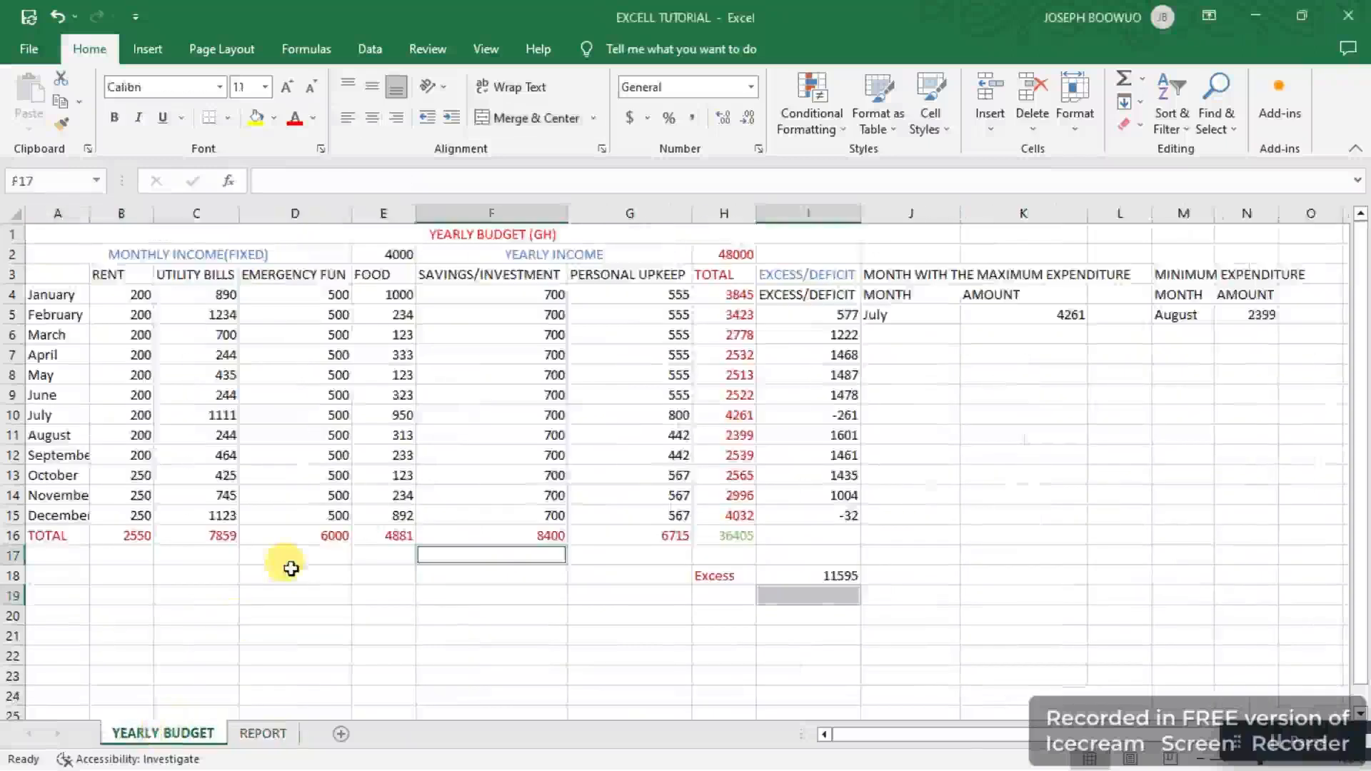
right_click(177, 731)
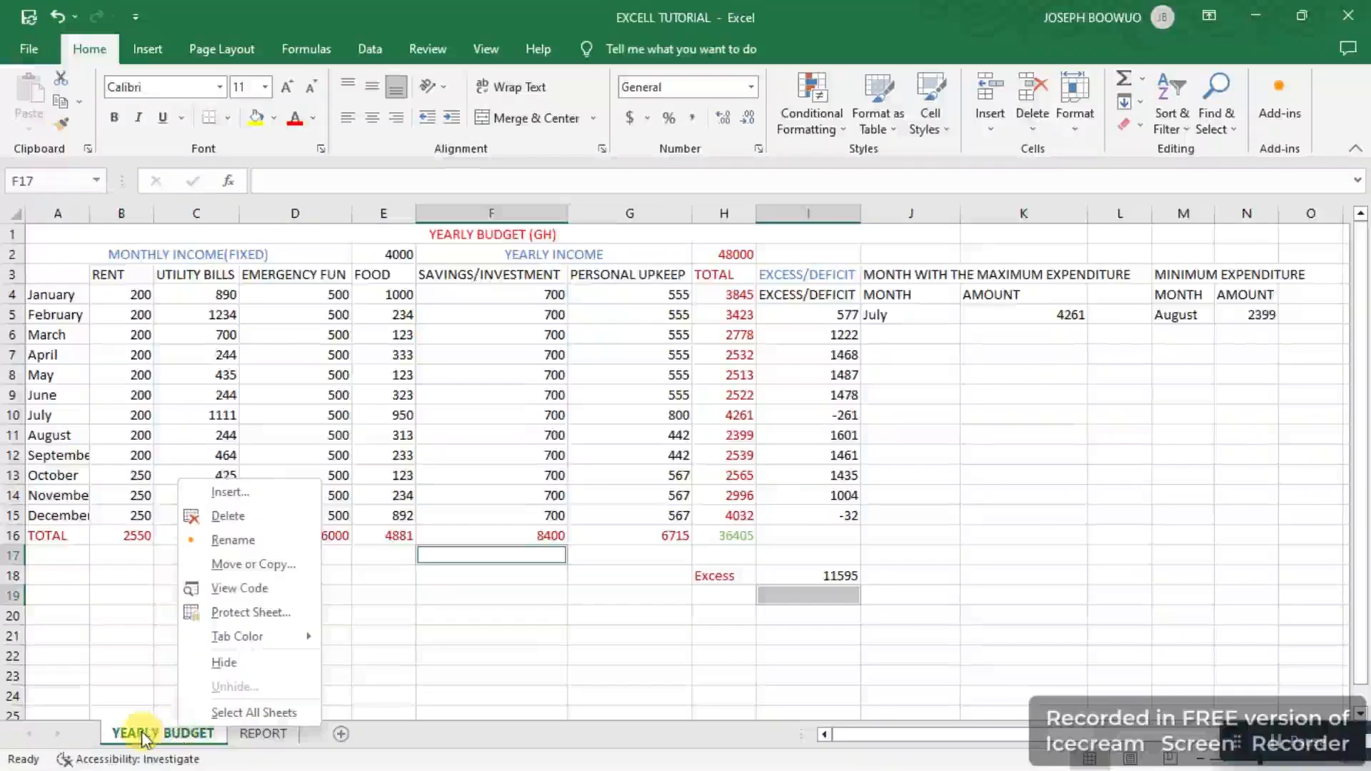
click(261, 614)
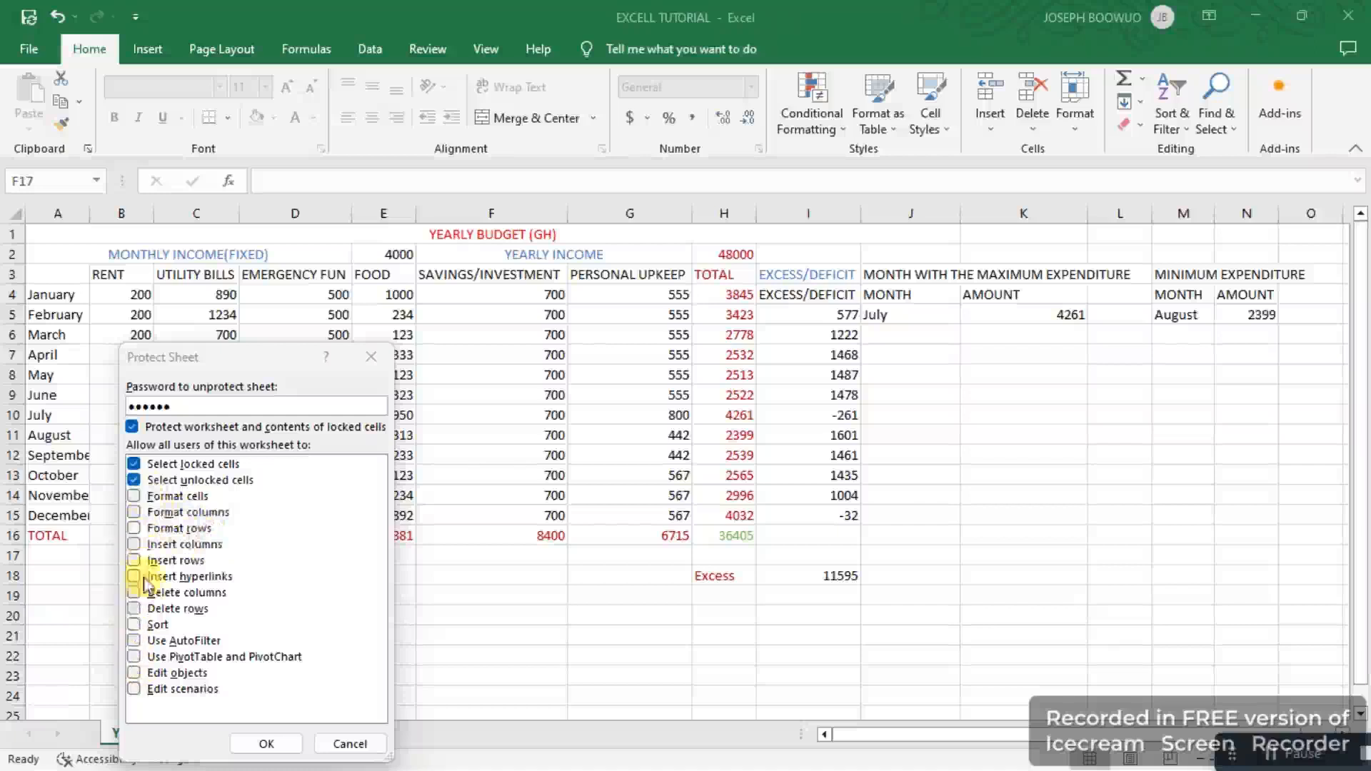
click(134, 609)
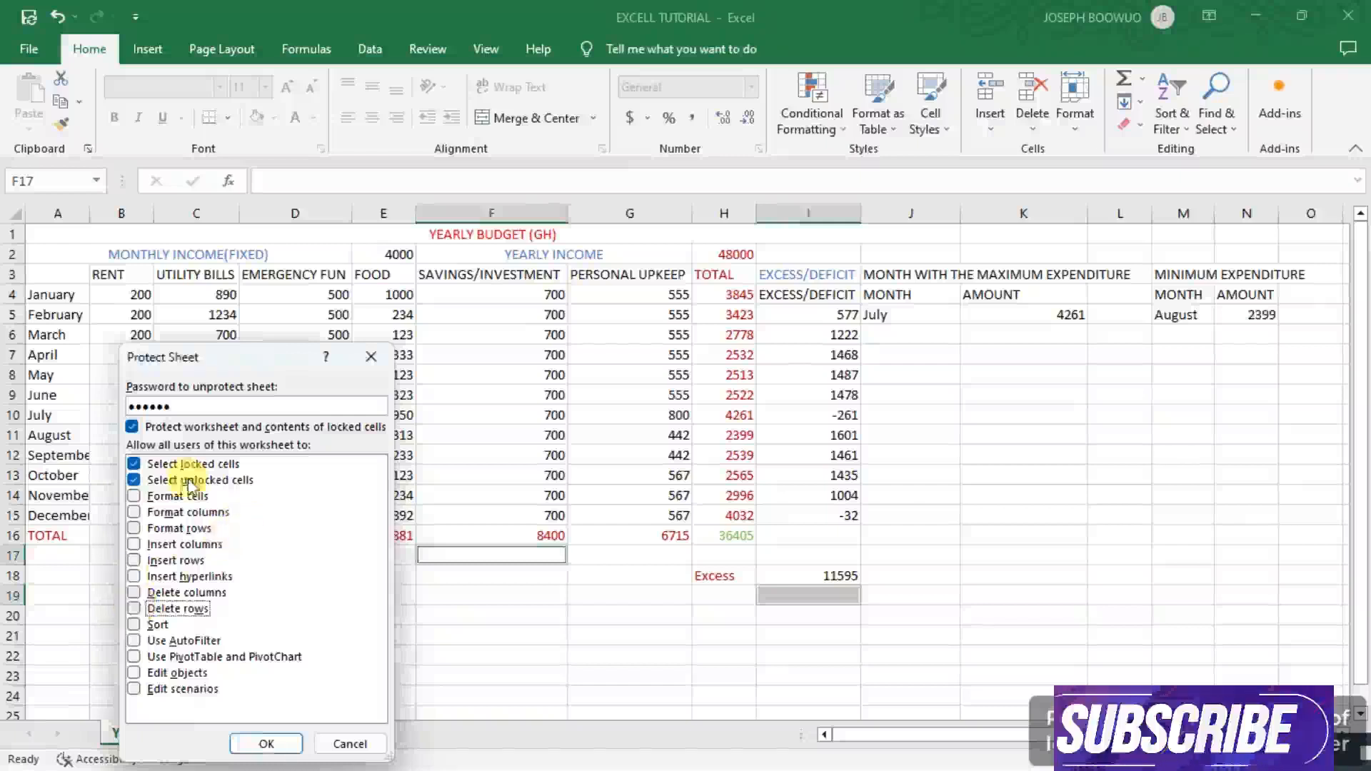
click(136, 465)
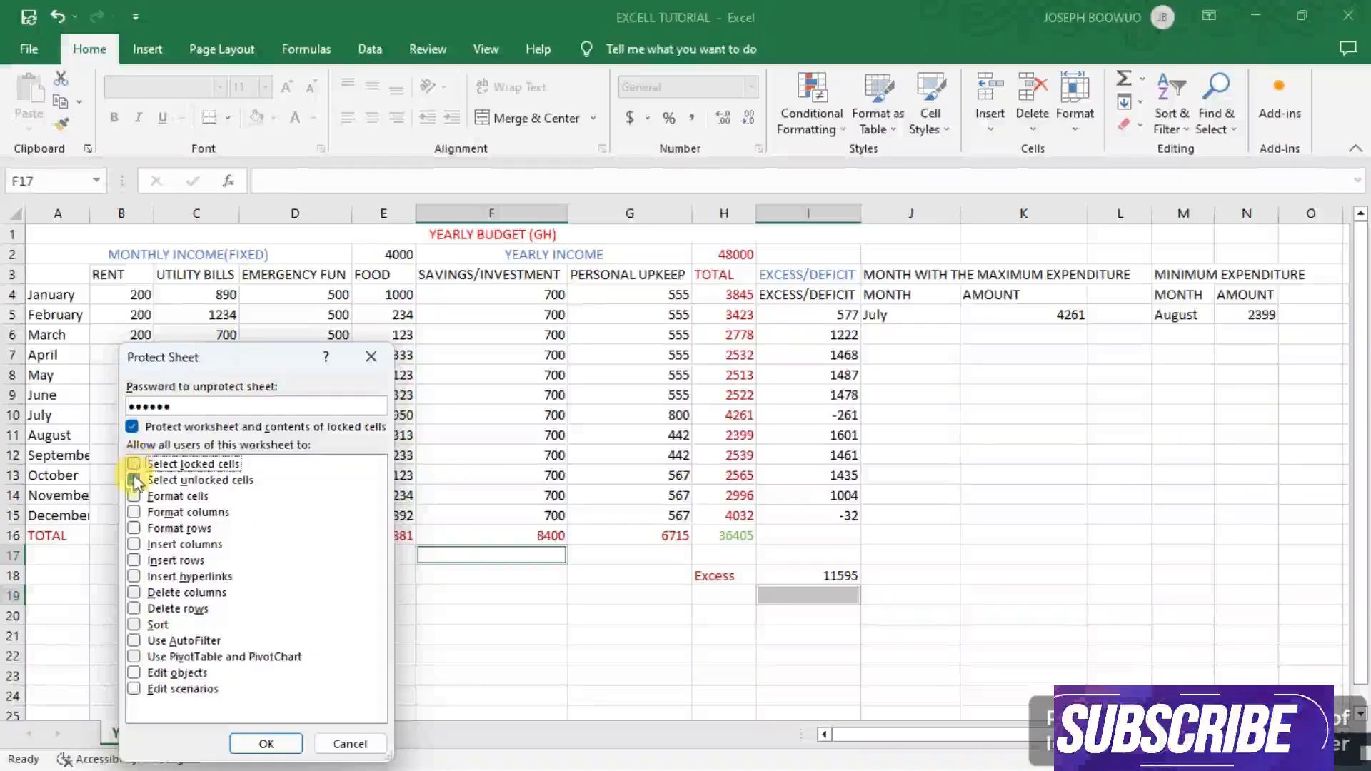
click(134, 481)
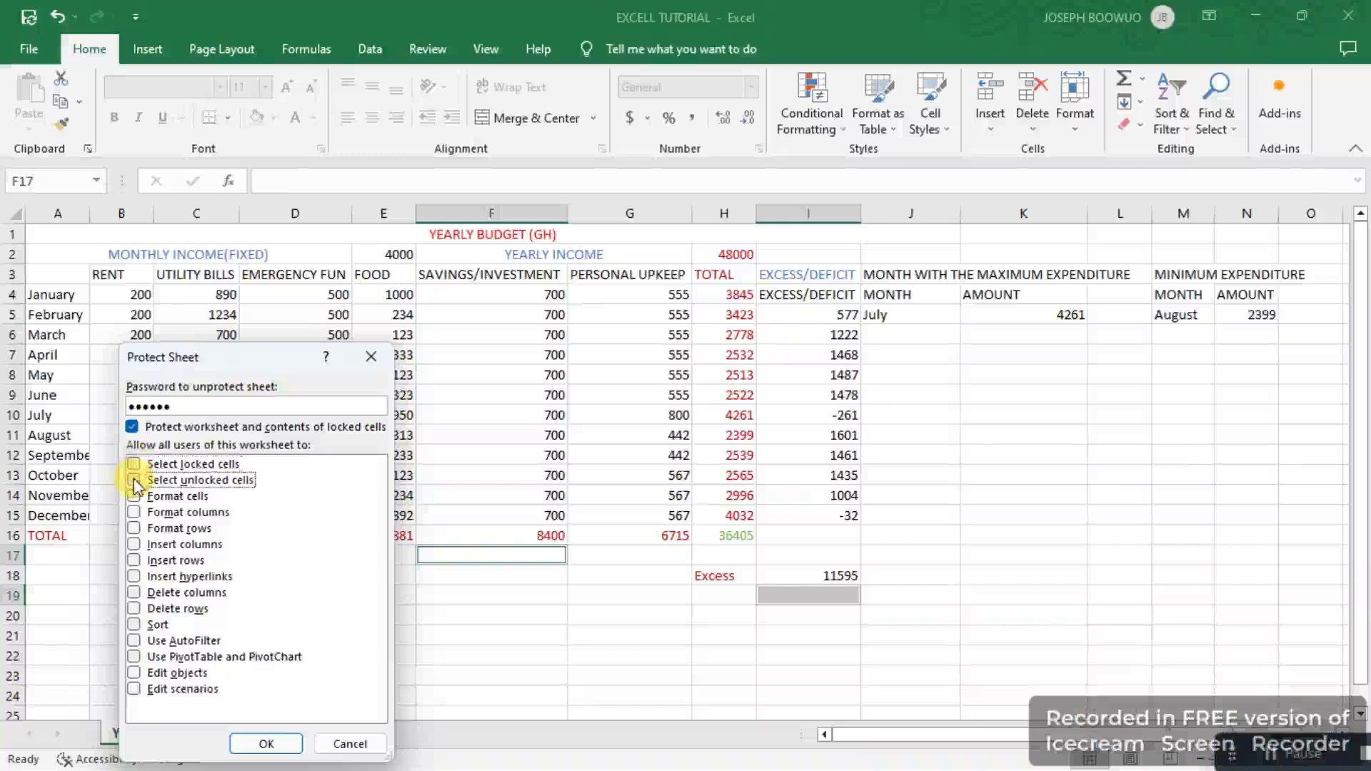
click(136, 464)
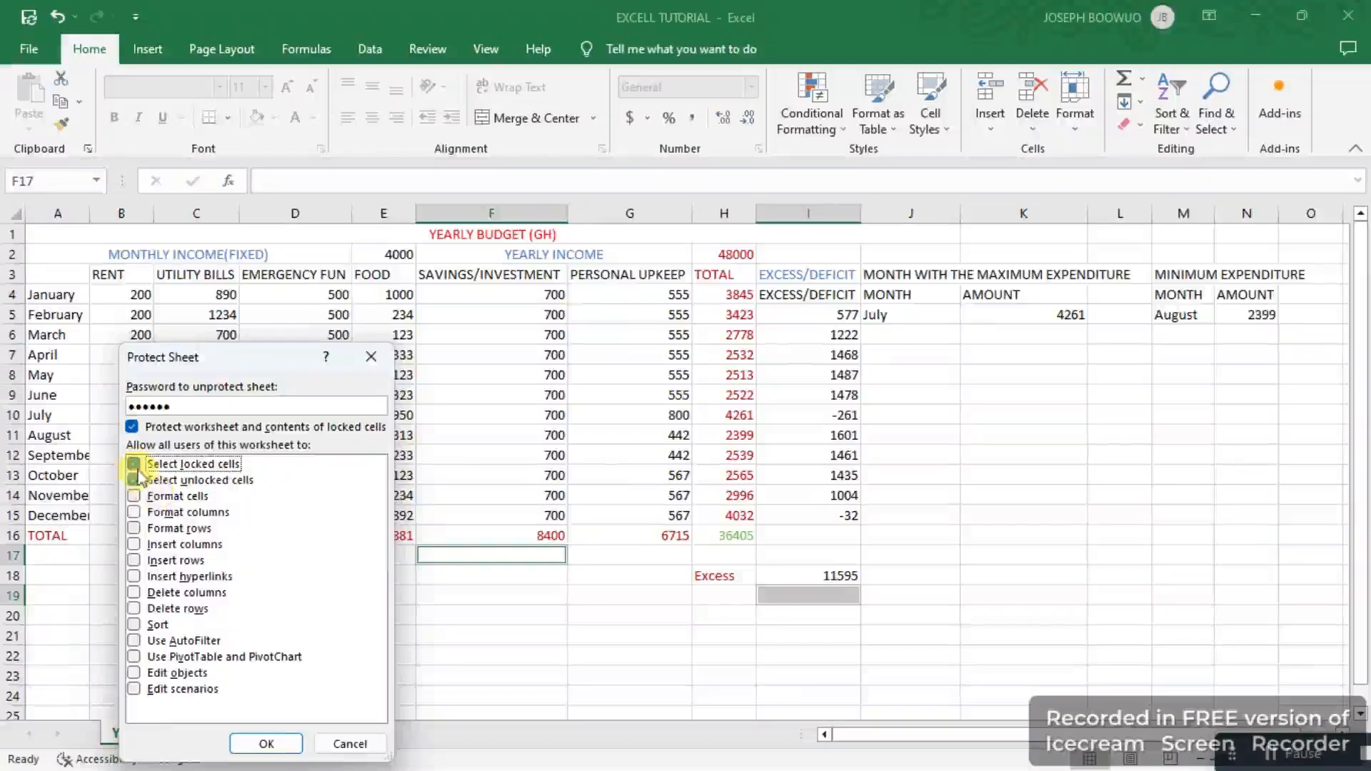
click(134, 480)
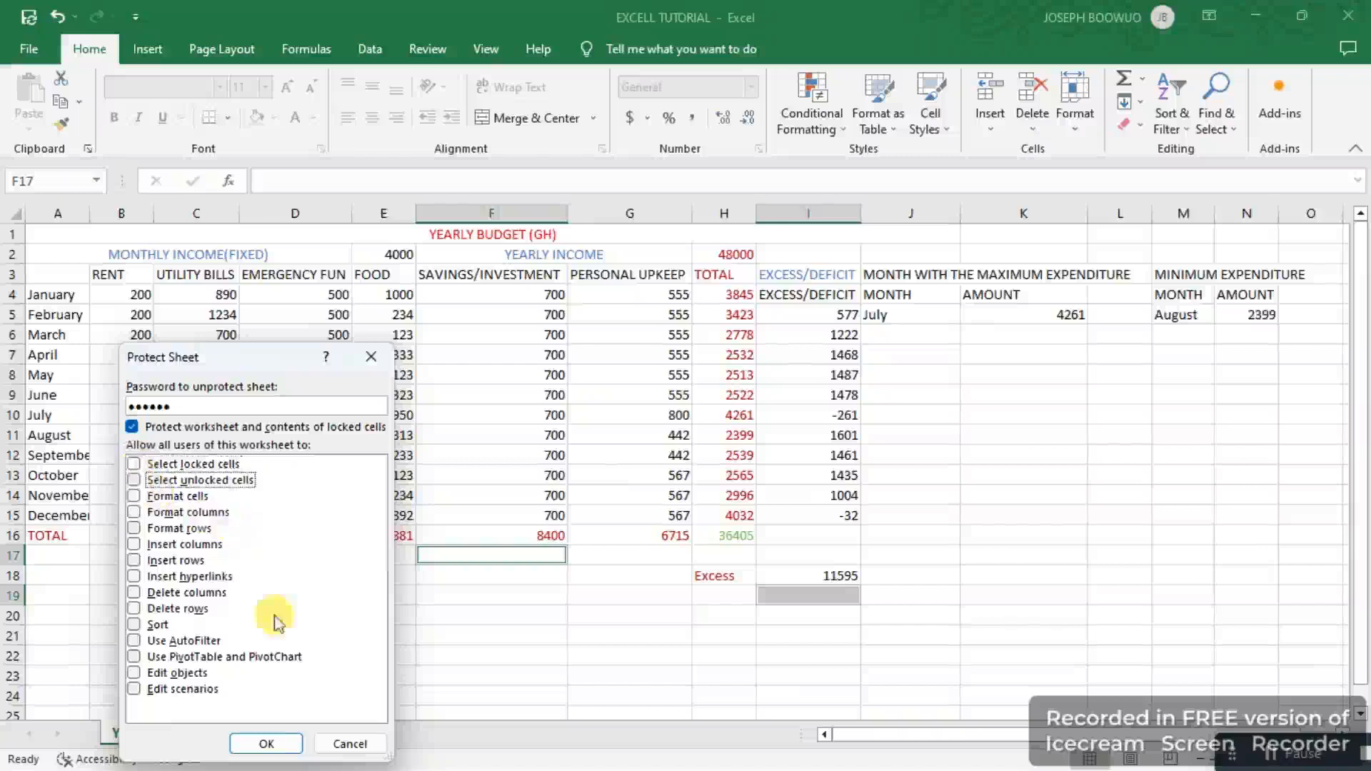
click(276, 745)
click(276, 745)
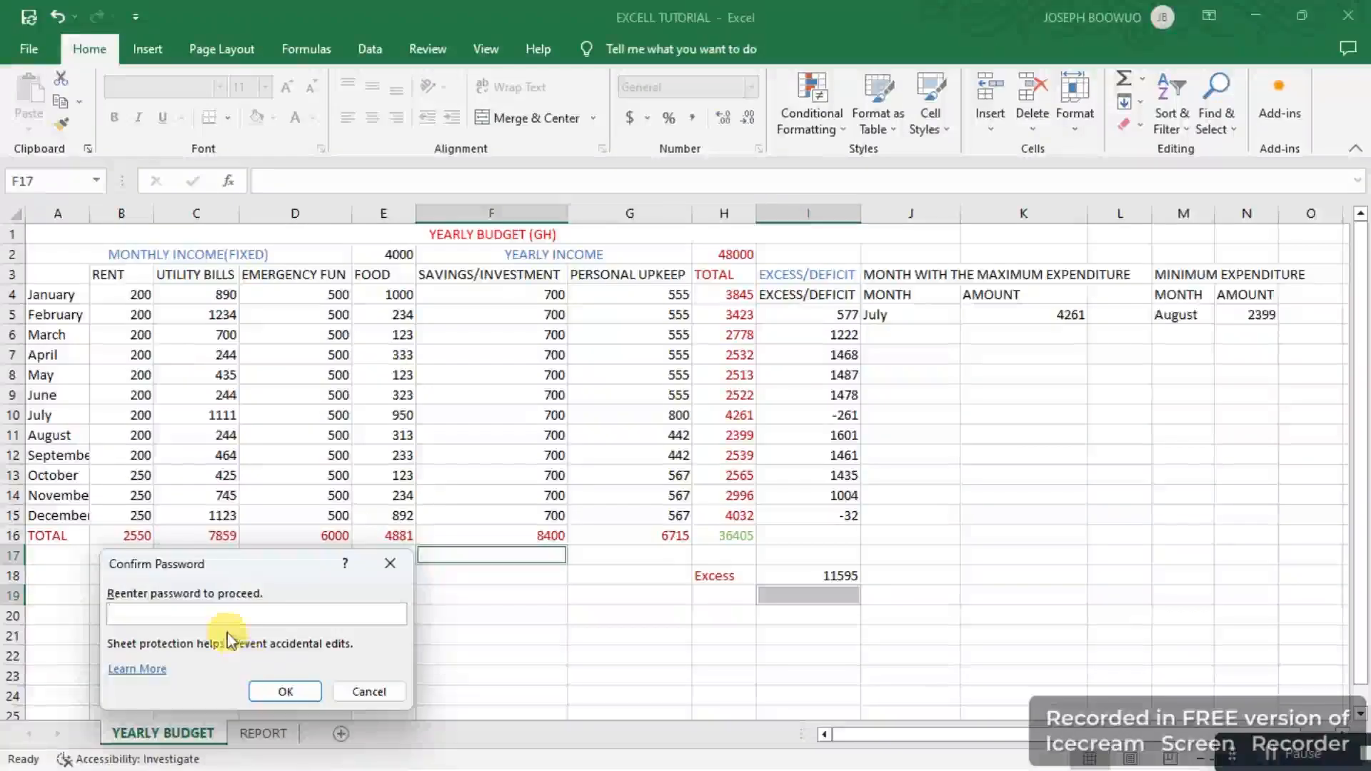
text(••)
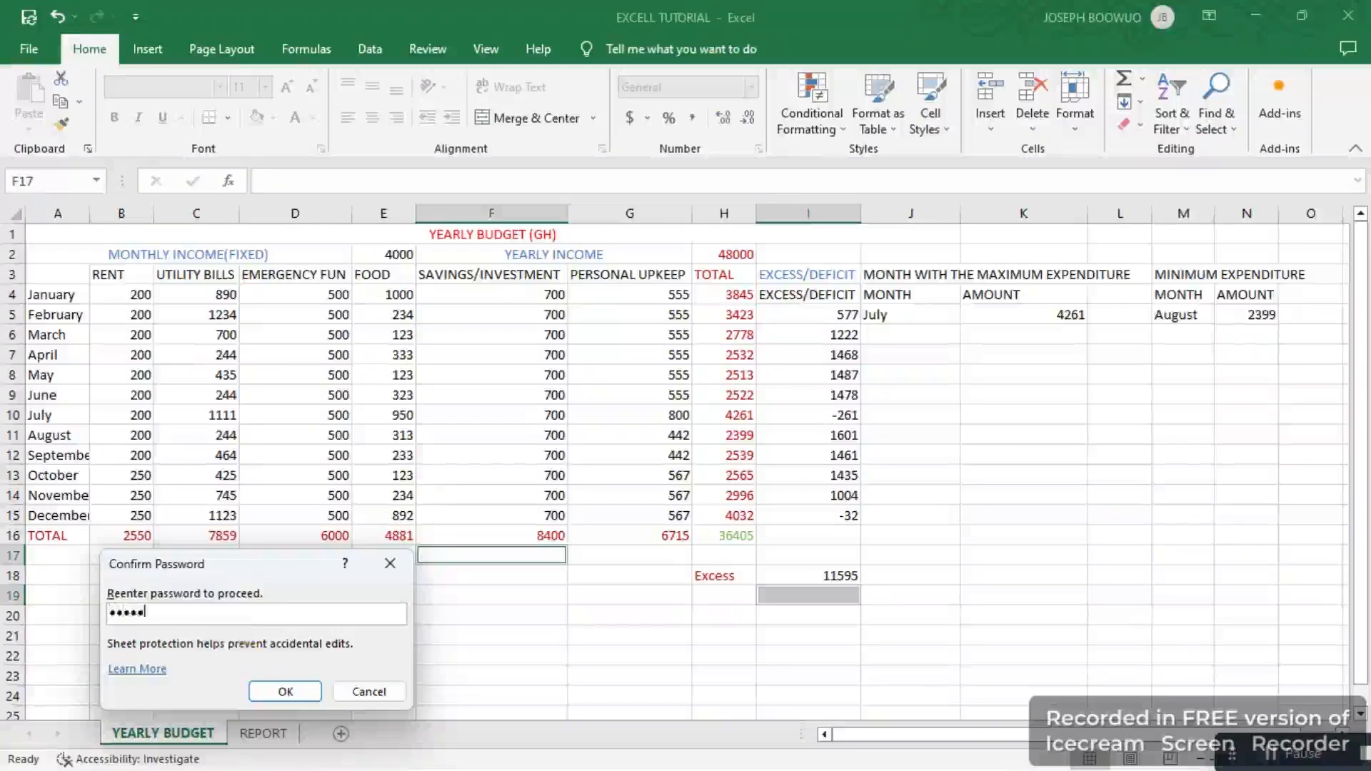
text(•••)
click(278, 692)
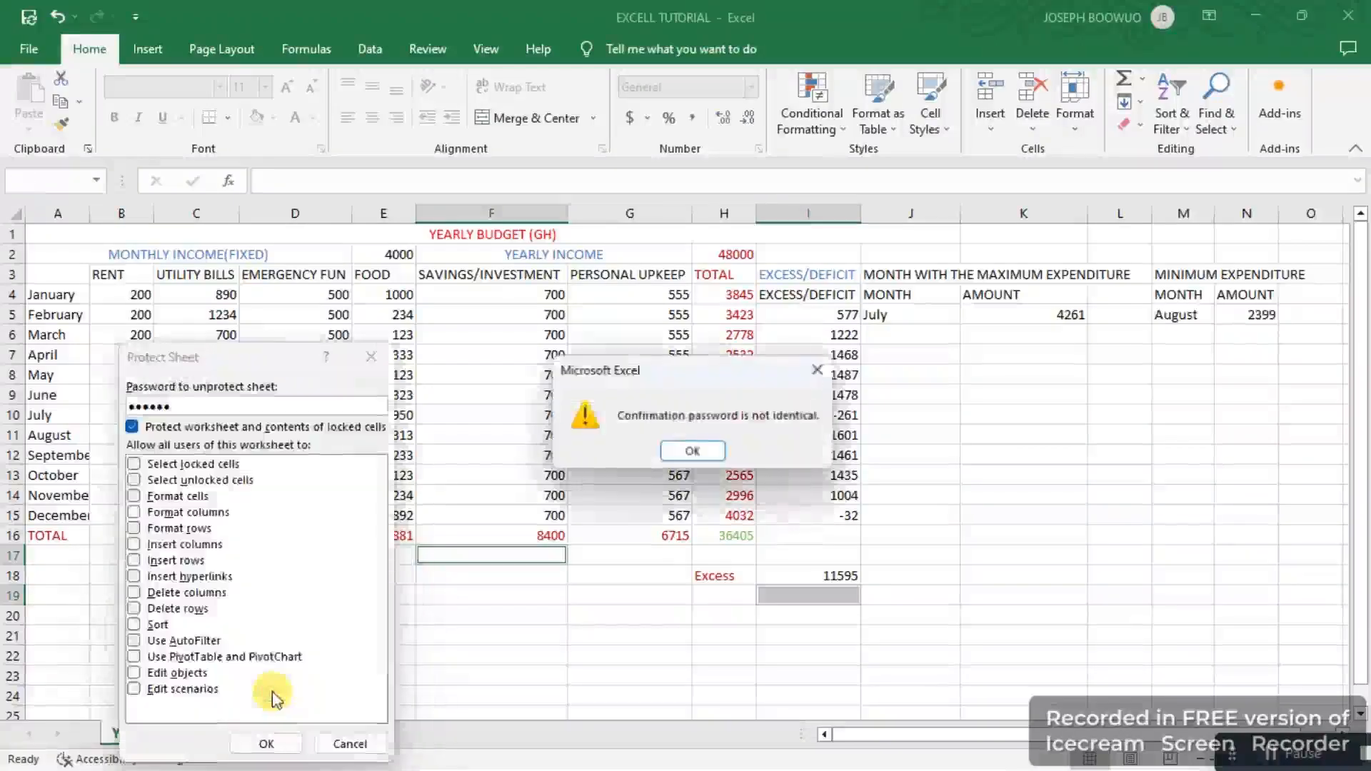
click(687, 453)
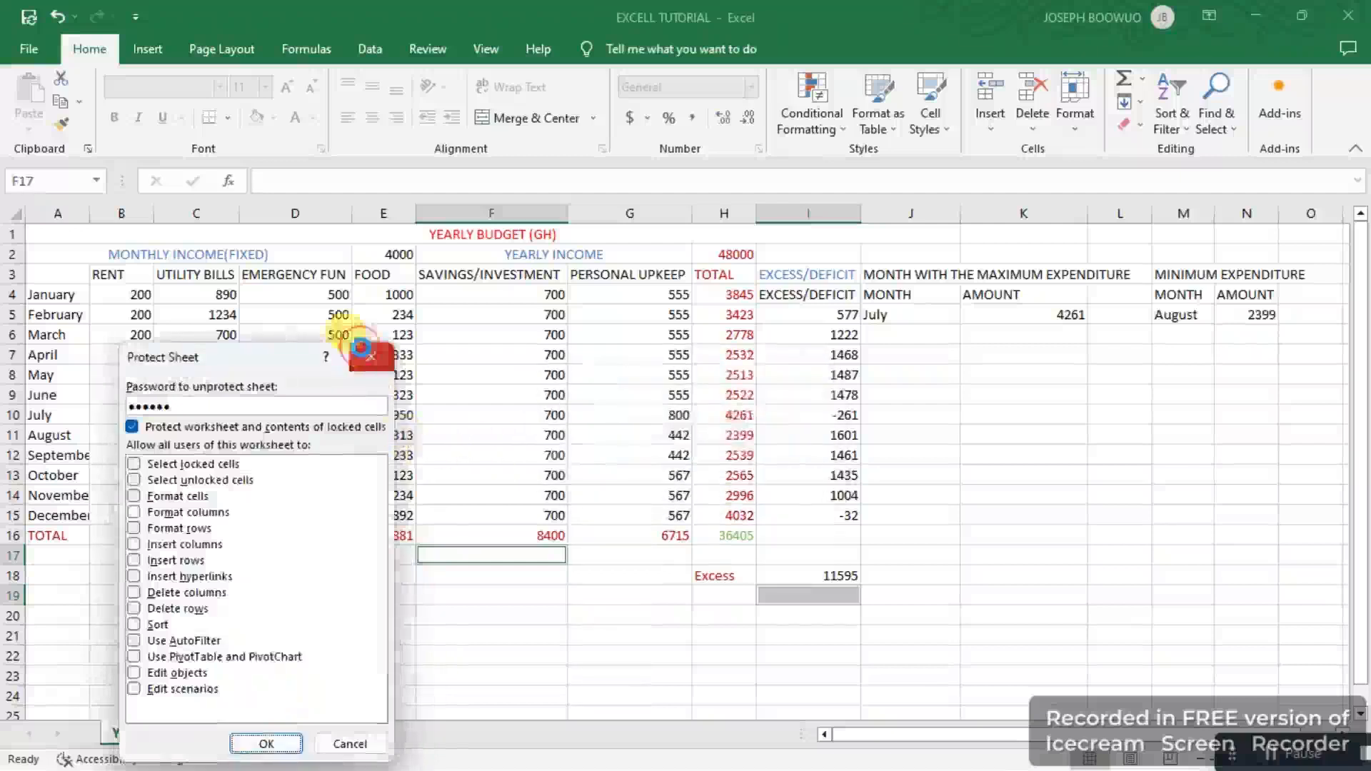
click(361, 348)
click(471, 511)
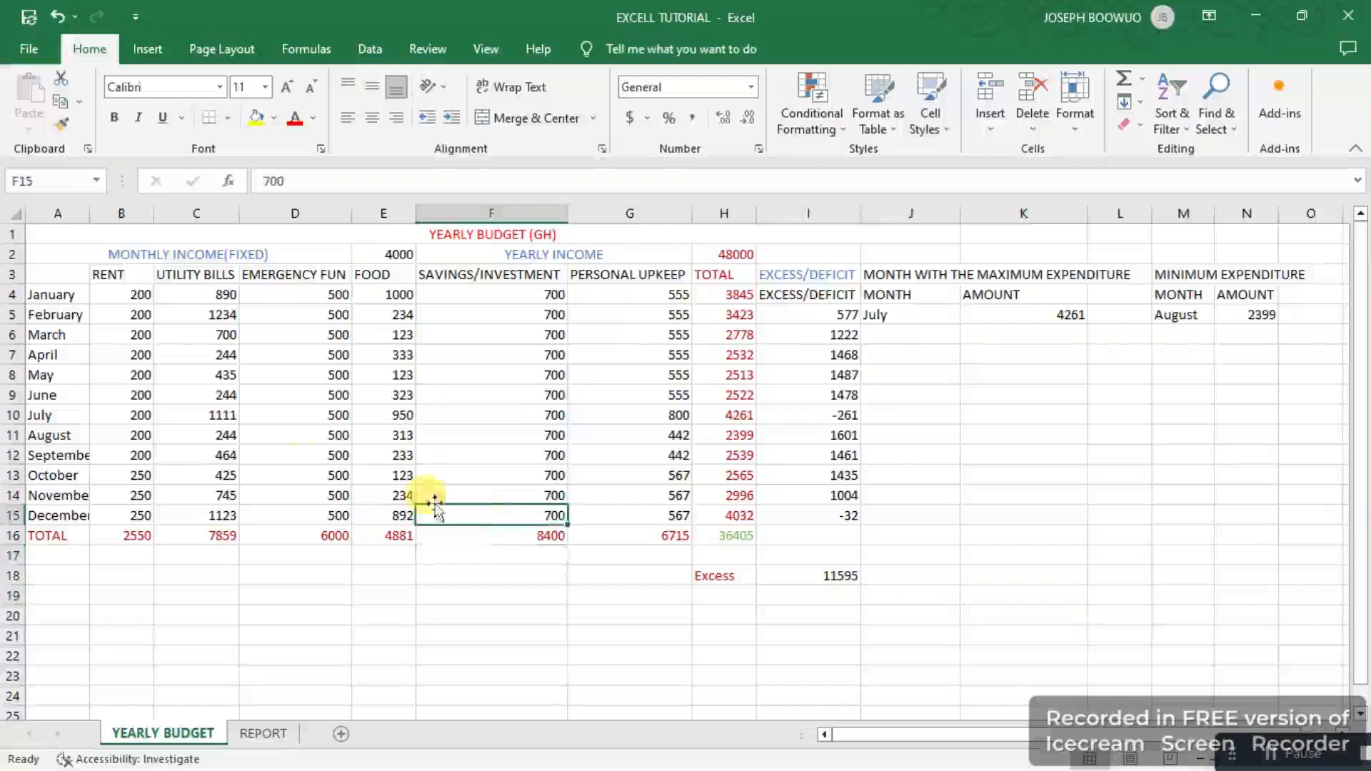
click(296, 468)
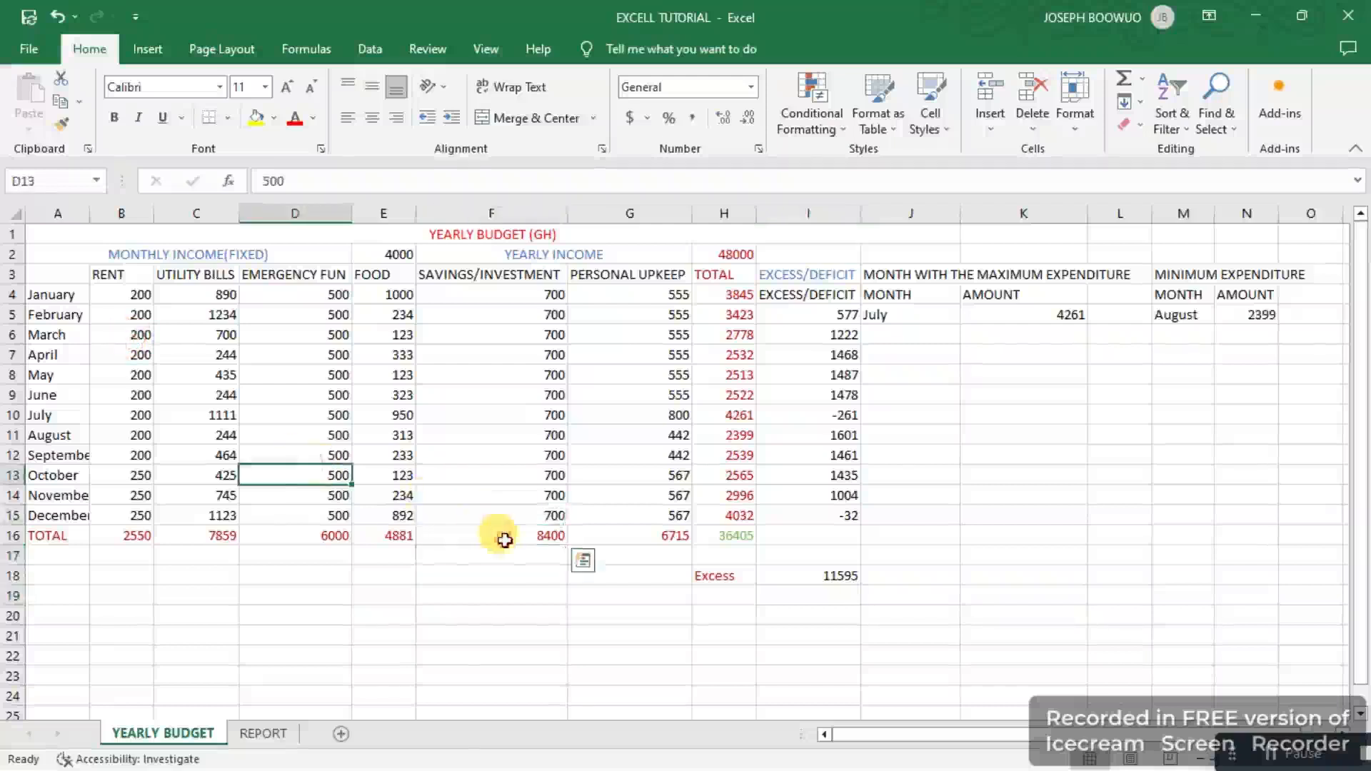
double_click(511, 415)
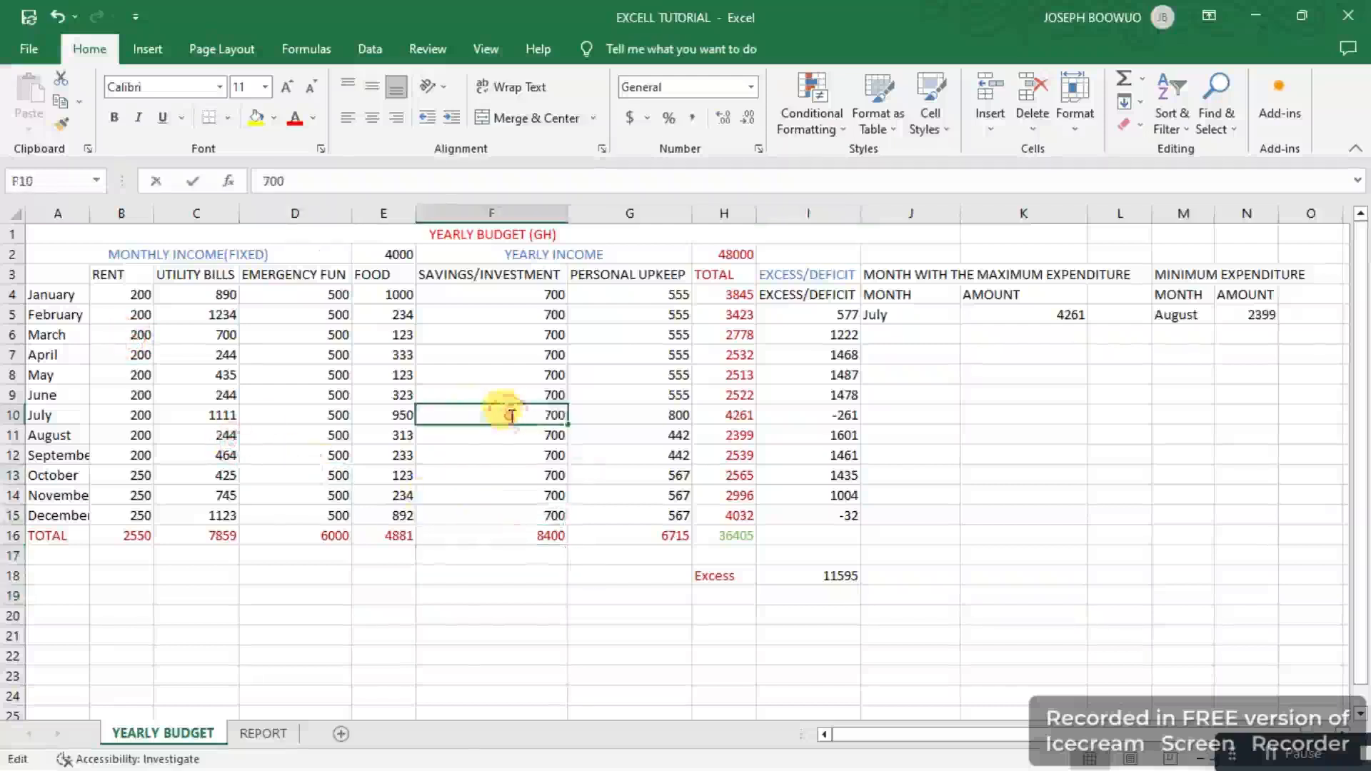
click(208, 395)
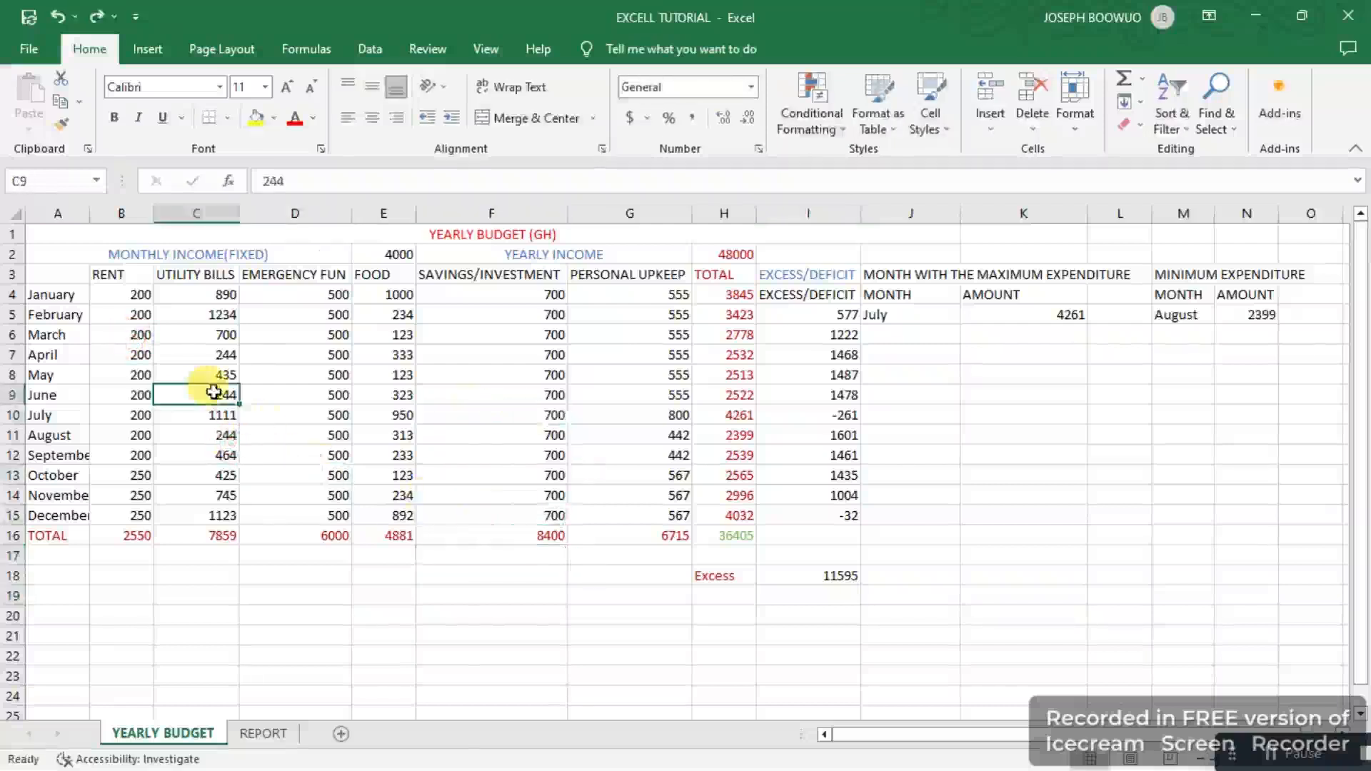
Step: Protect the YEARLY BUDGET sheet, allowing selection of locked and unlocked cells, and enter and confirm the sheet password
right_click(190, 739)
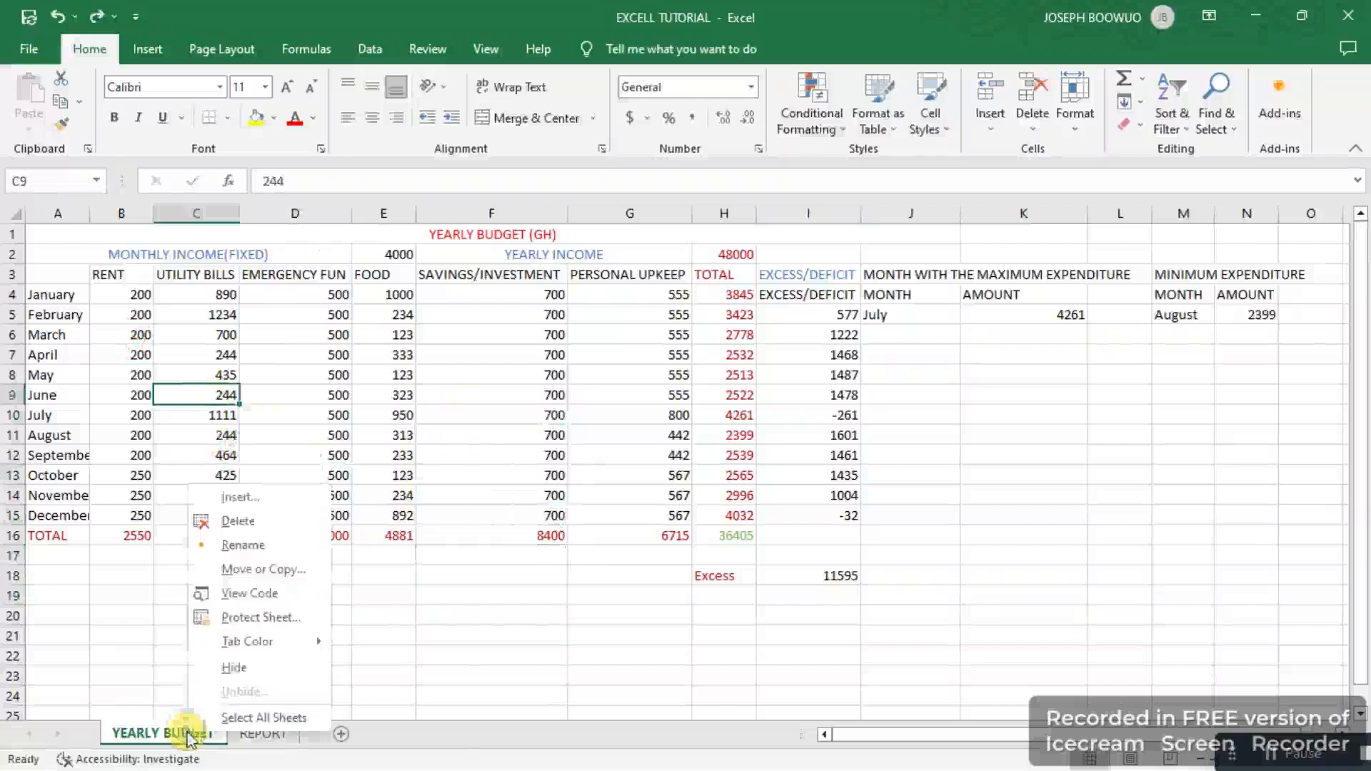
click(245, 618)
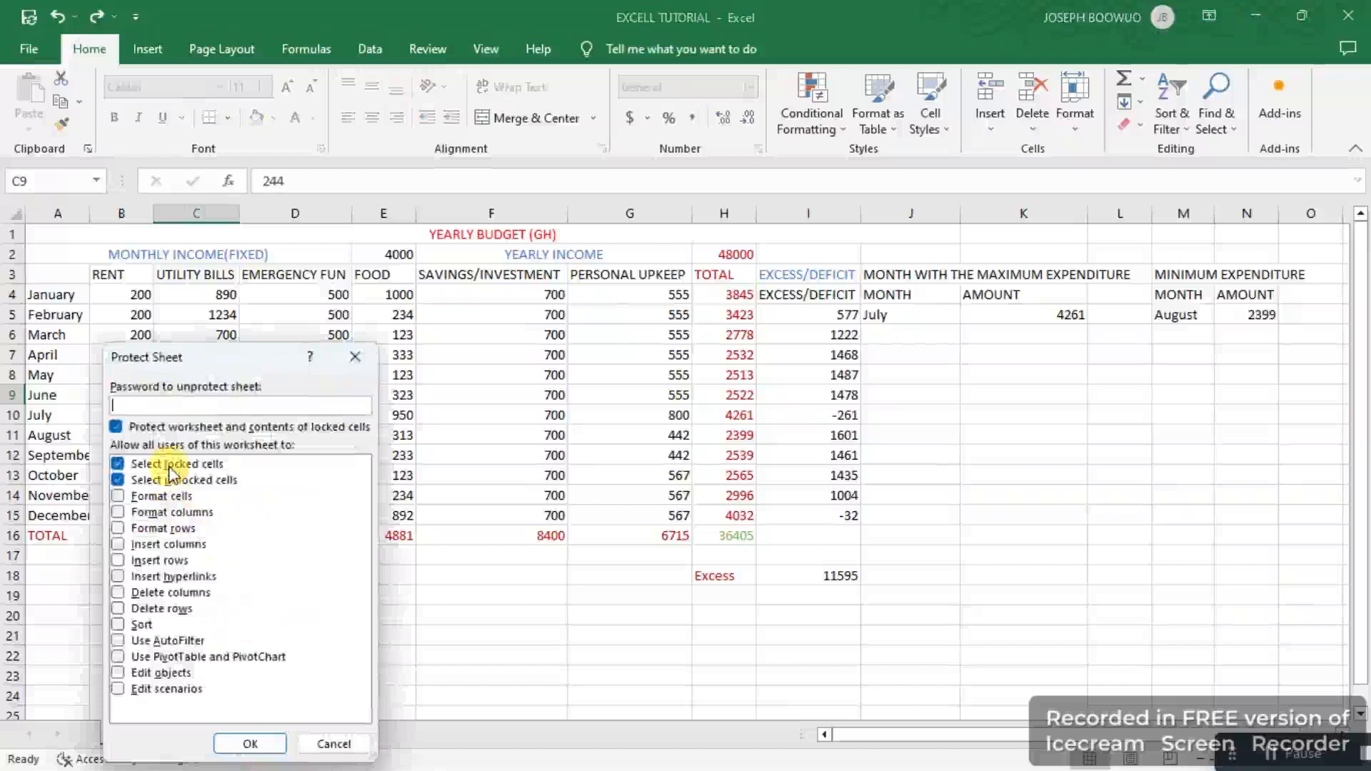
click(120, 466)
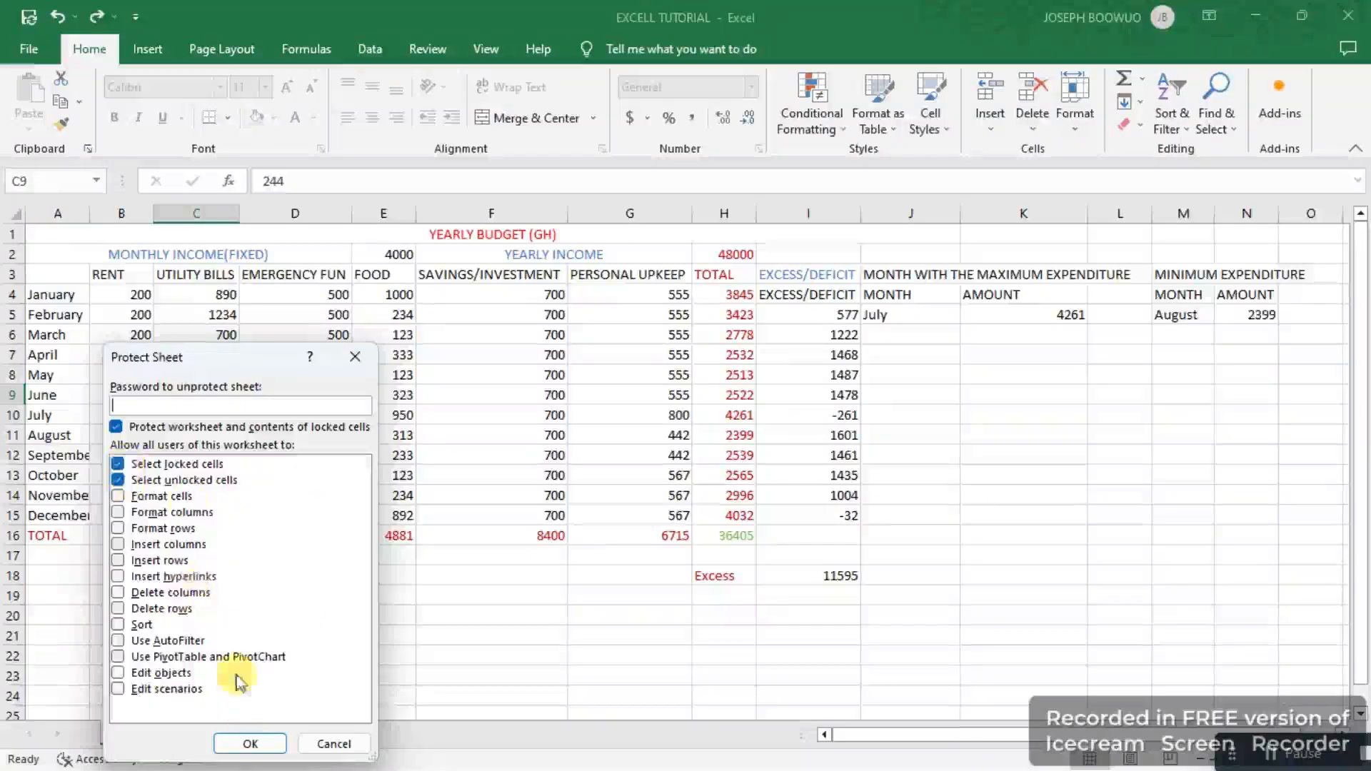
click(180, 428)
text(••)
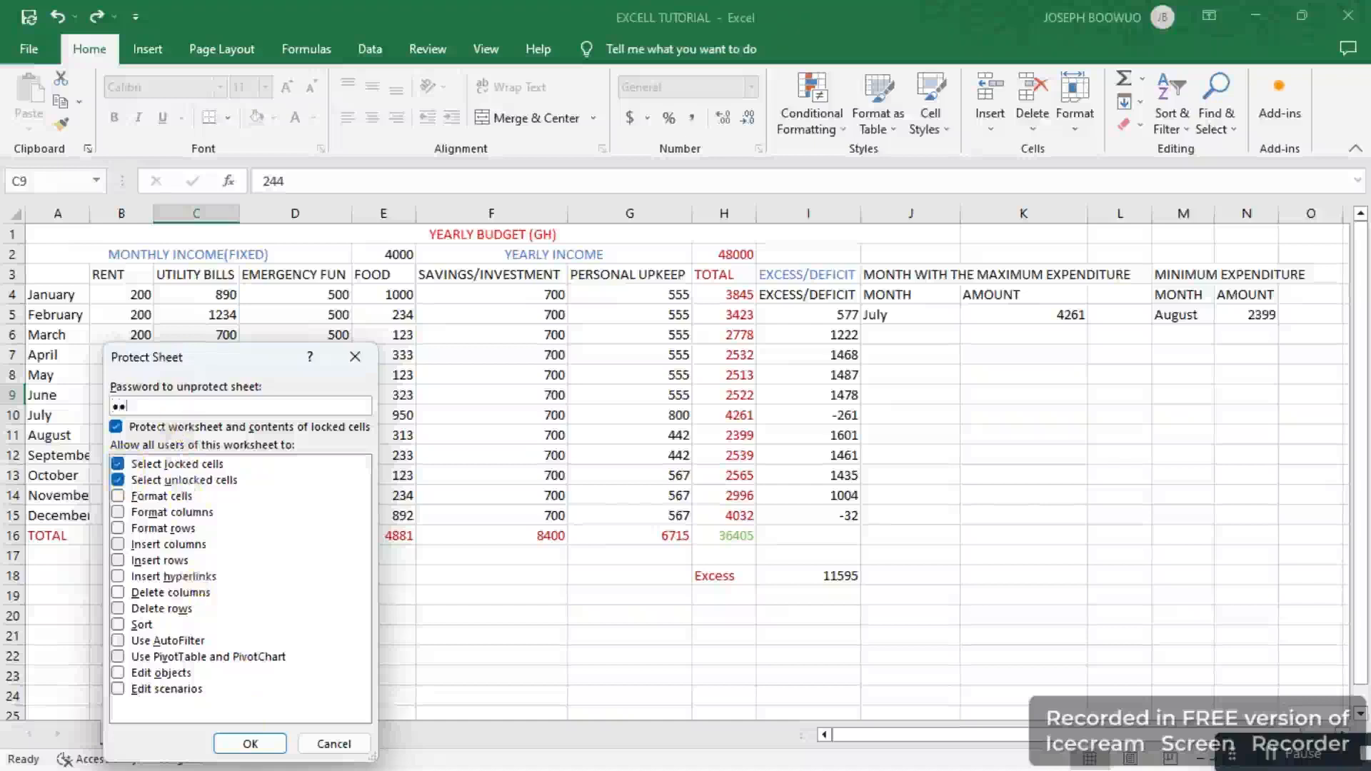
text(•••)
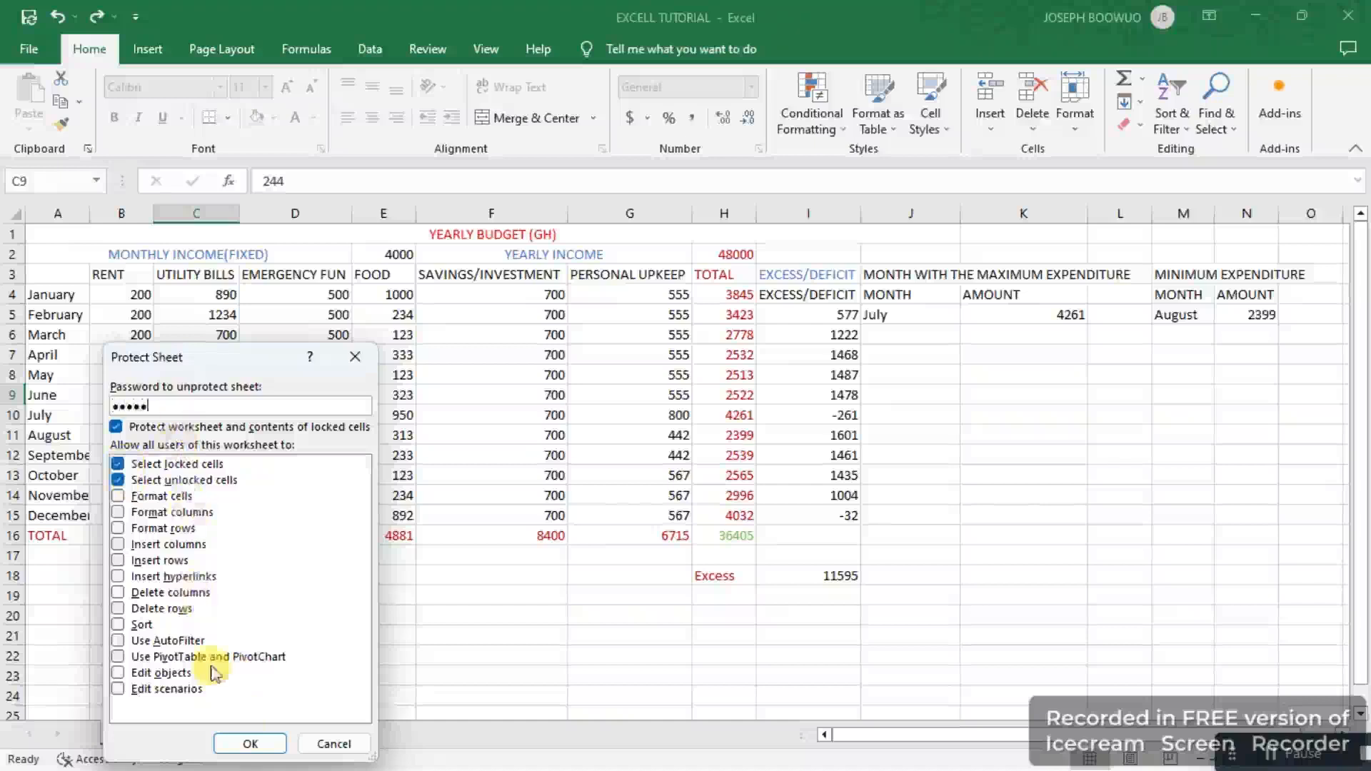
click(250, 743)
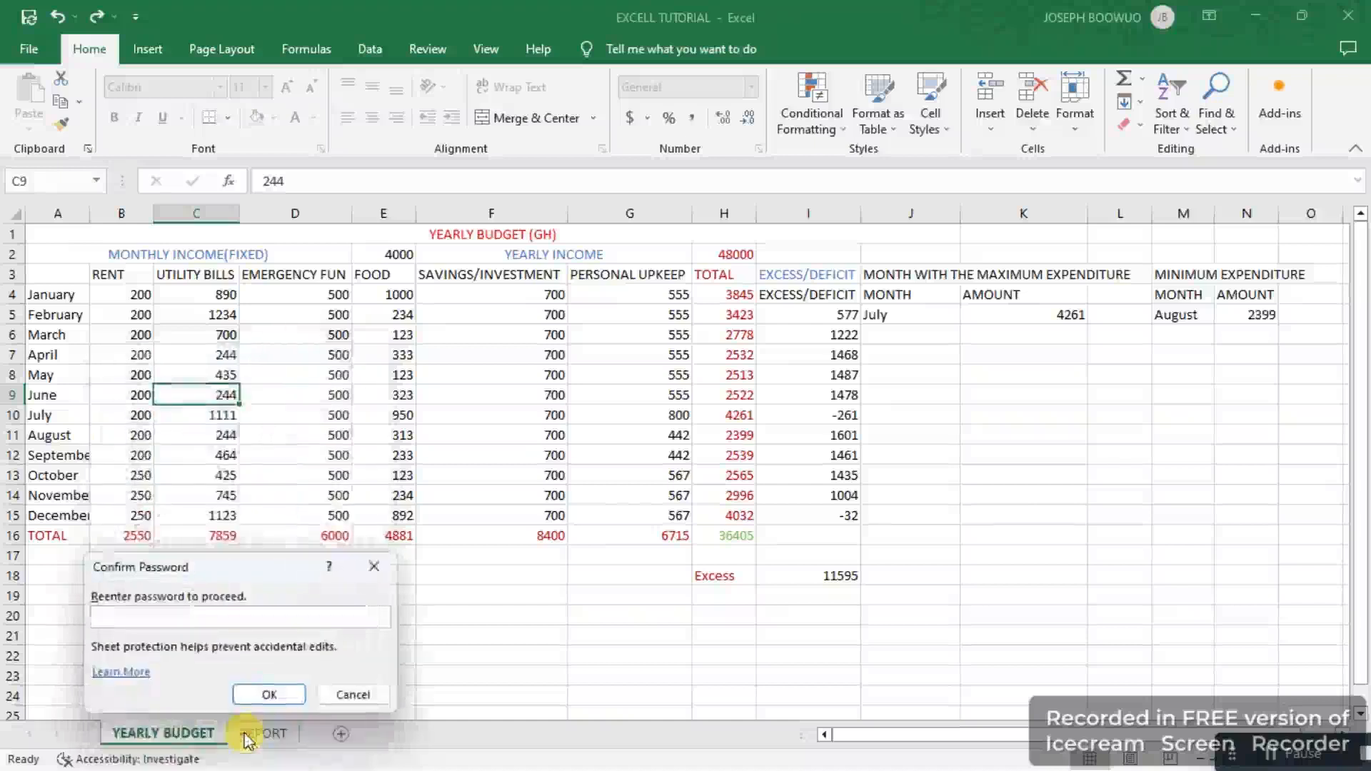
text(•••)
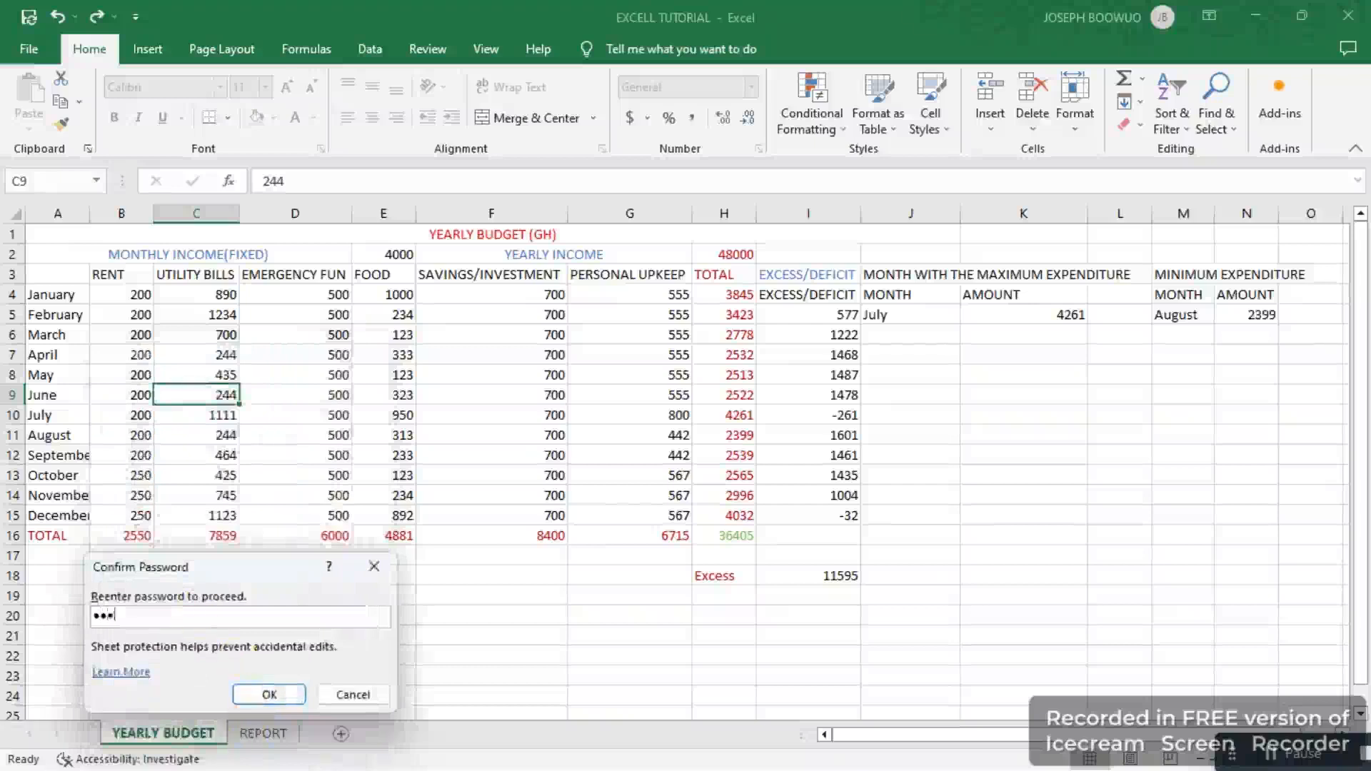
text(••)
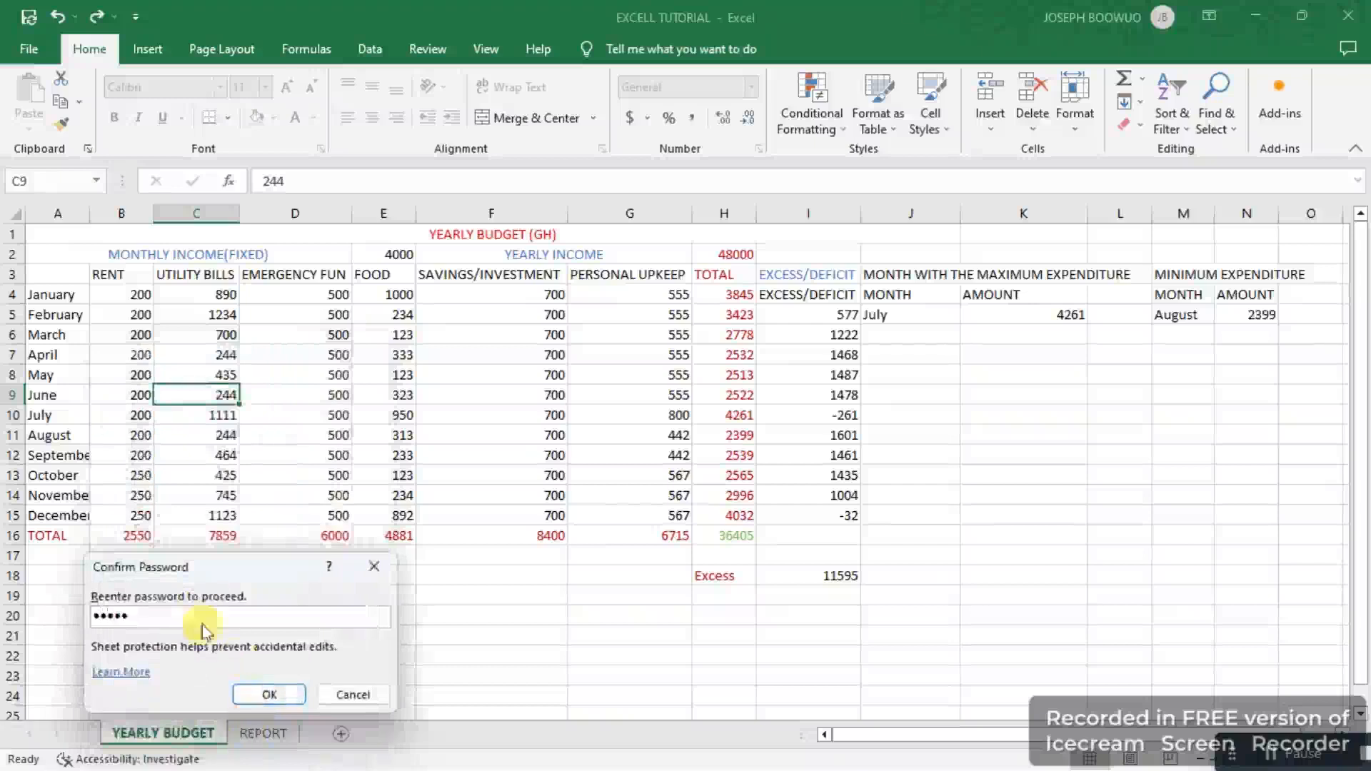
click(257, 693)
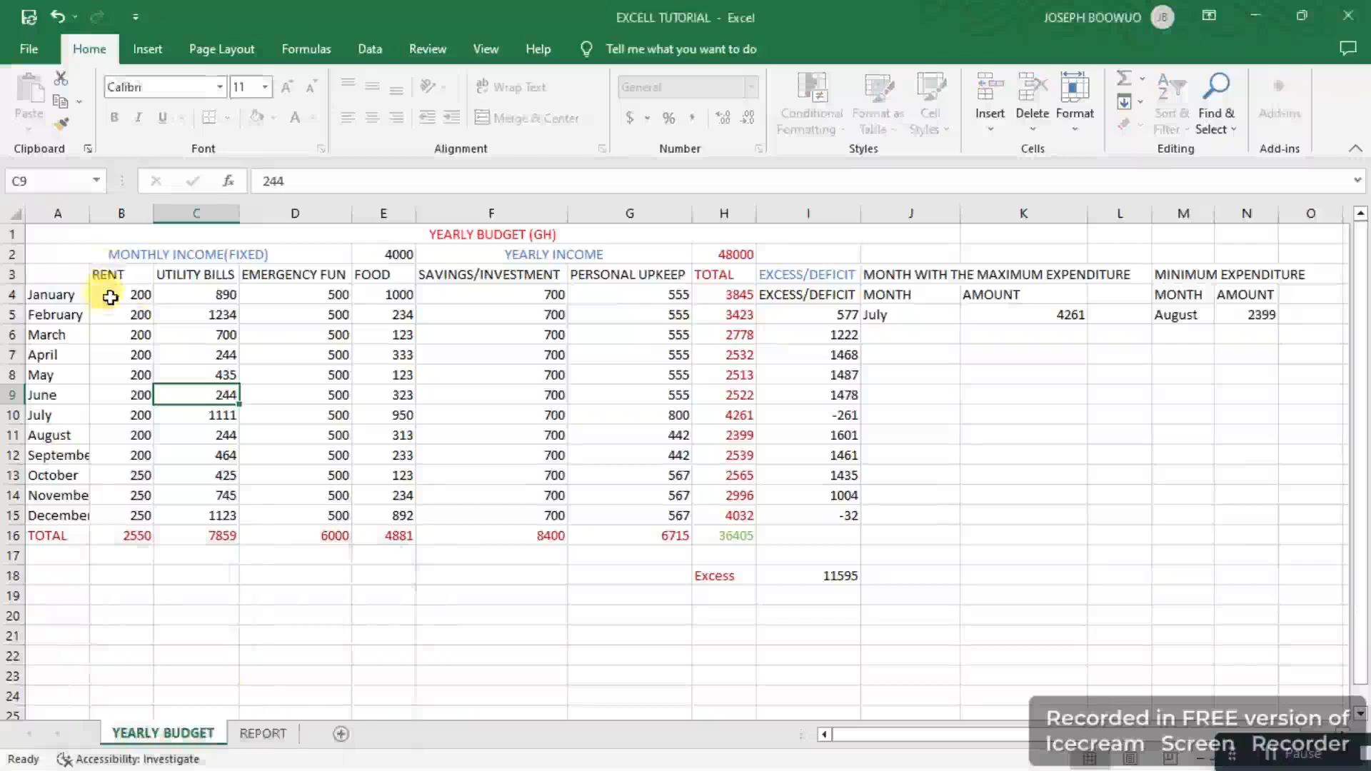
Step: Select cells B5 to G15 on the protected sheet, then open the sheet tab's options and dismiss them
drag(108, 311, 571, 524)
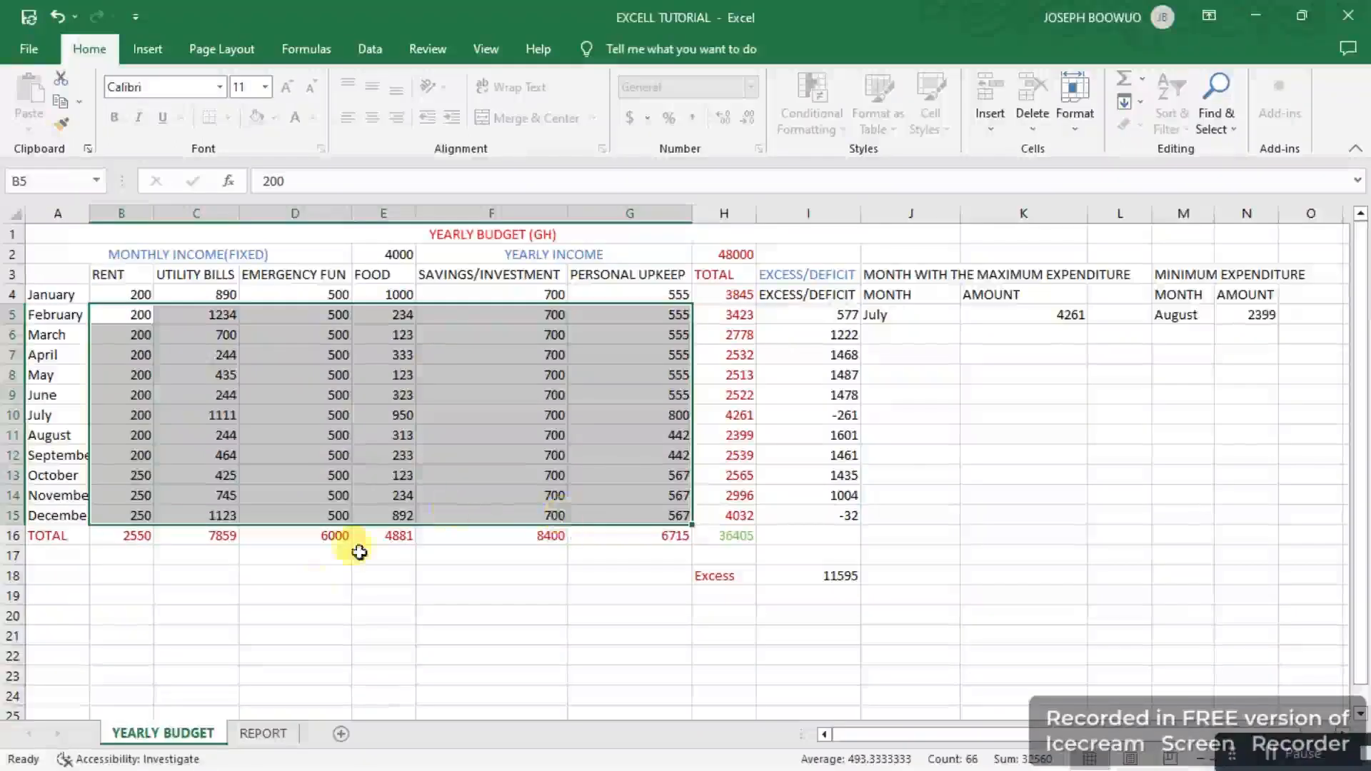
right_click(176, 736)
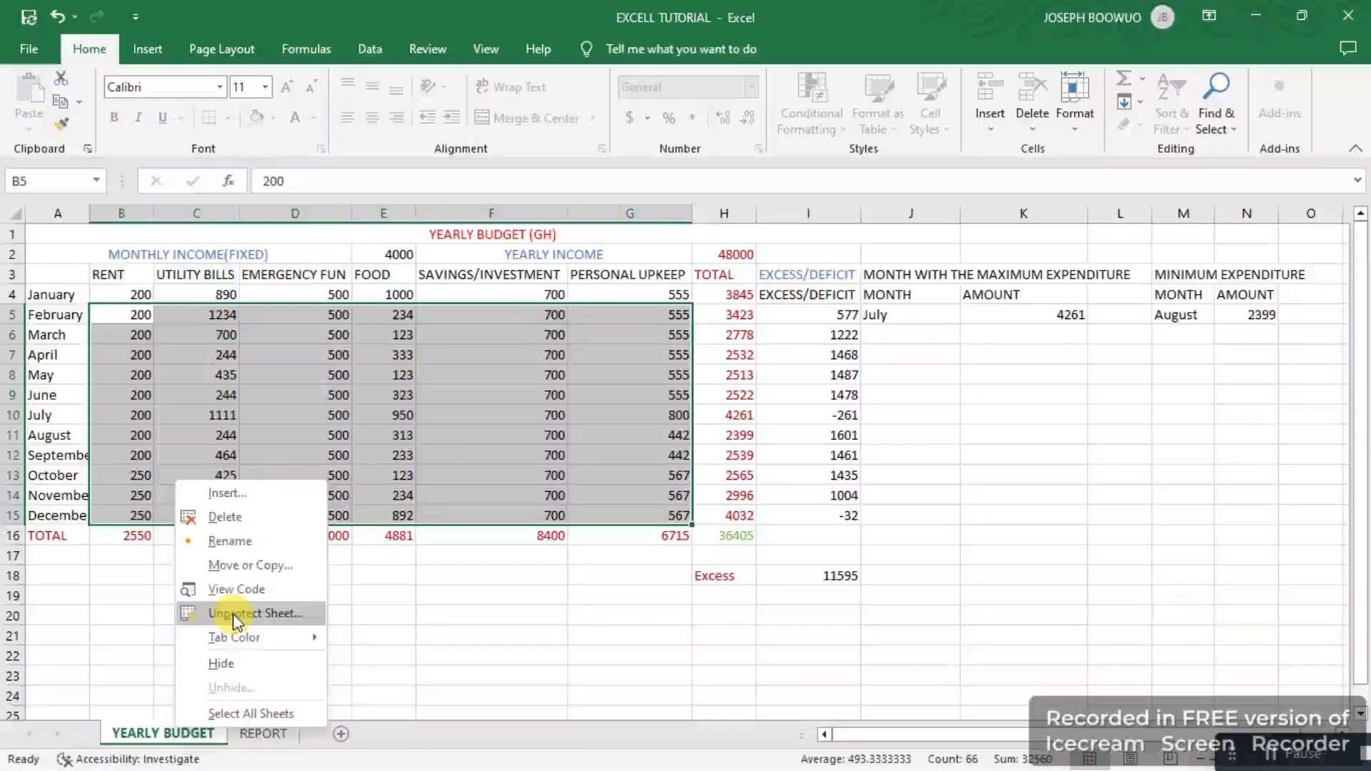
click(411, 633)
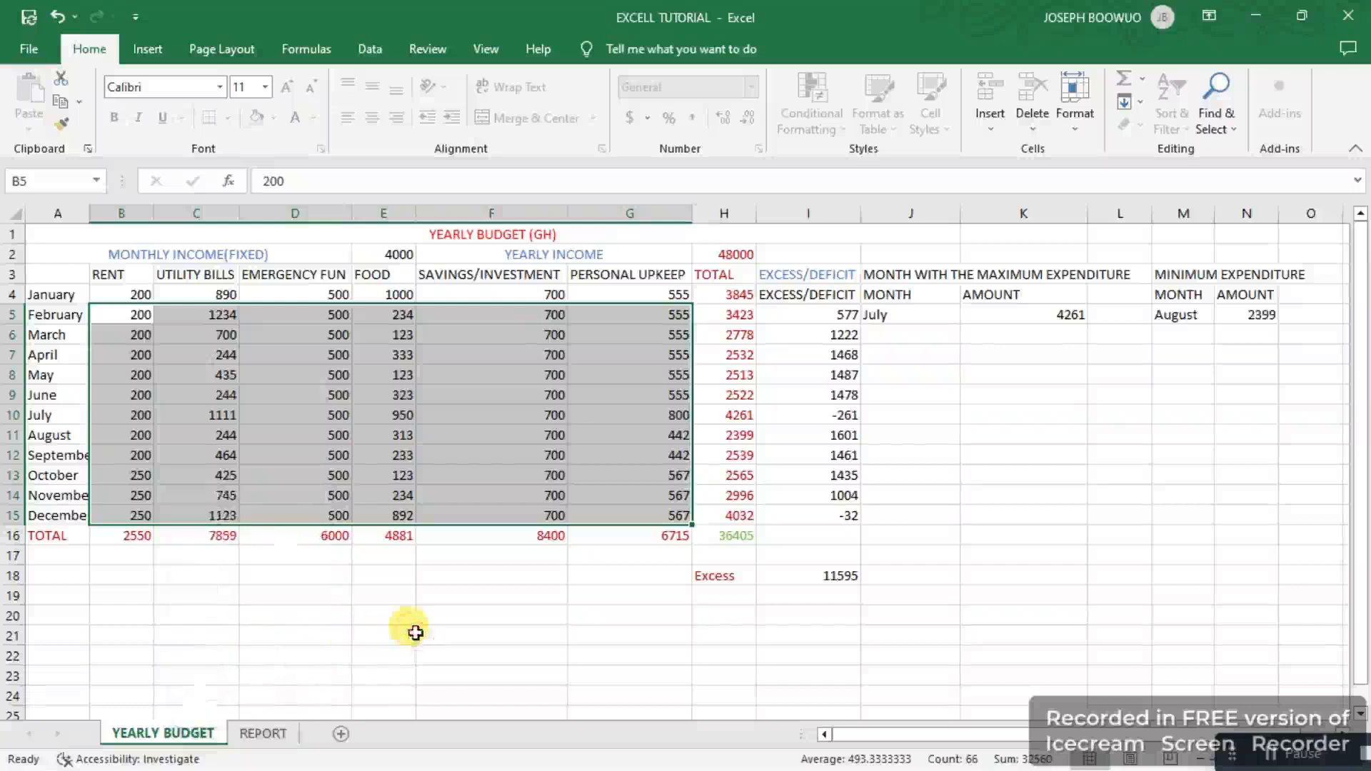